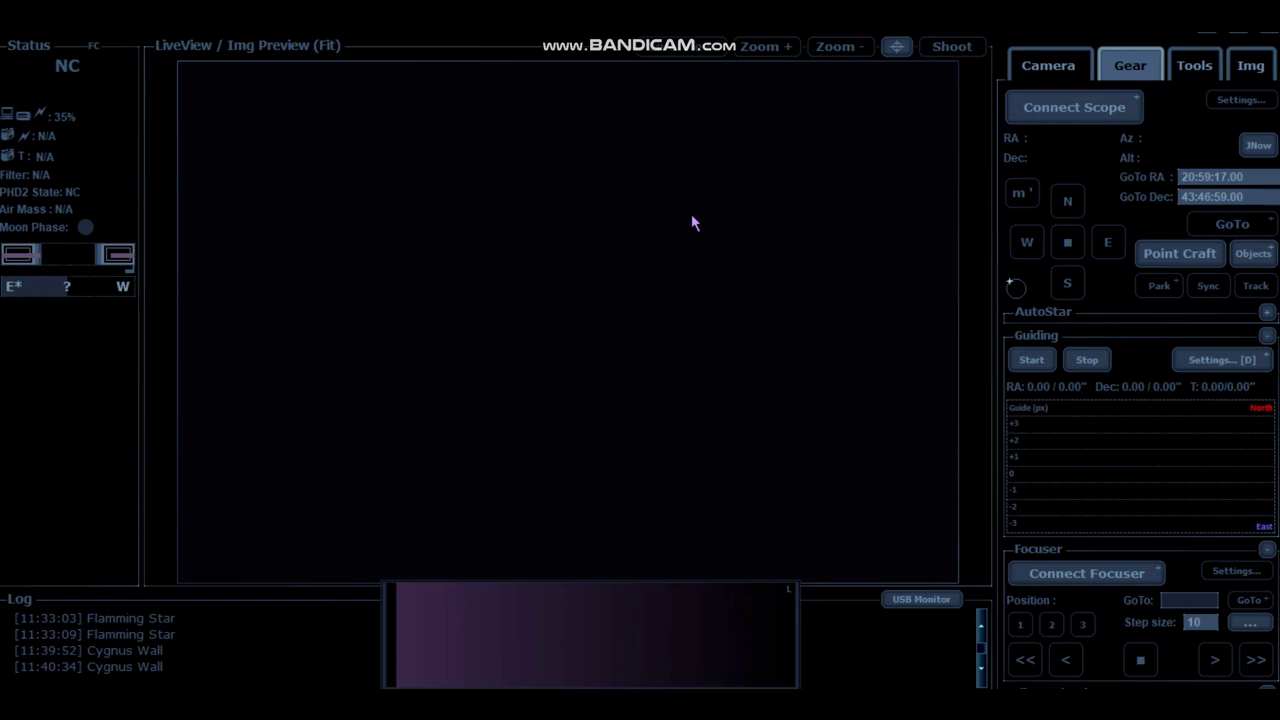
Step: Open APT's Objects Browser from the Gear tab, showing the Crab Nebula (NGC 1952) custom entry
click(1248, 262)
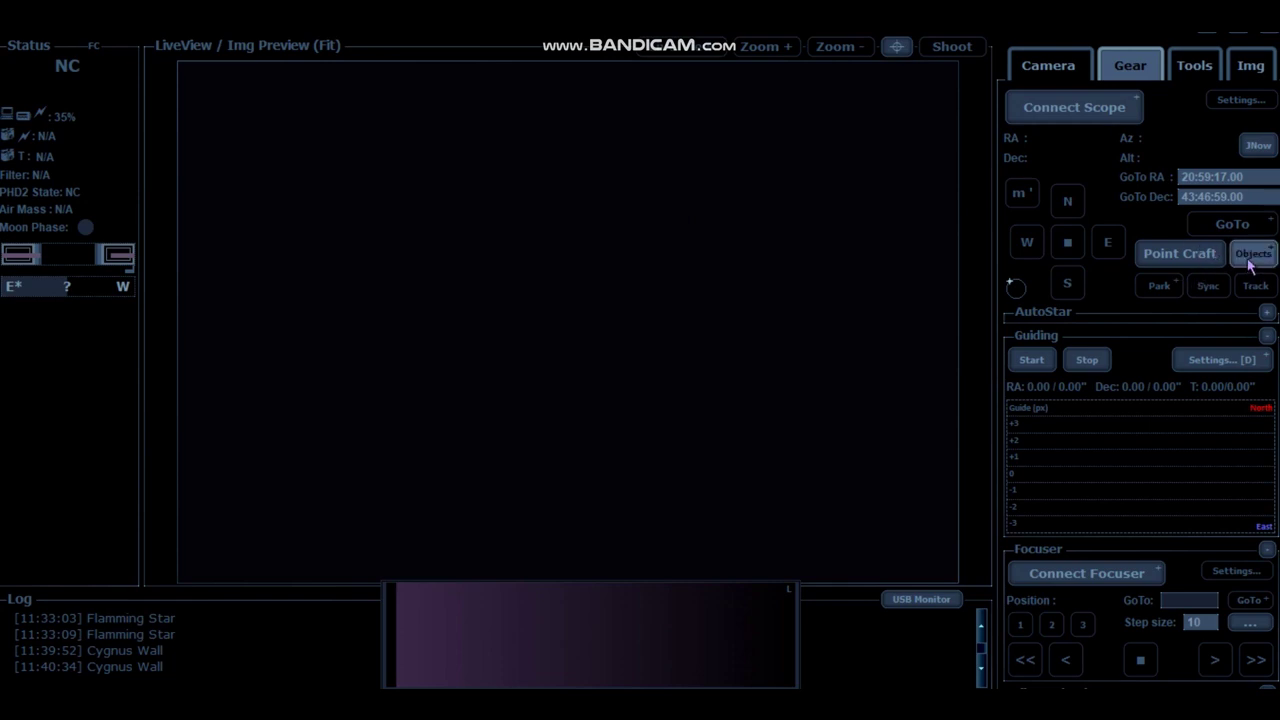
Step: Browse the Deep Sky catalogue, the bright Stars list and the star Map in the Objects Browser
click(90, 95)
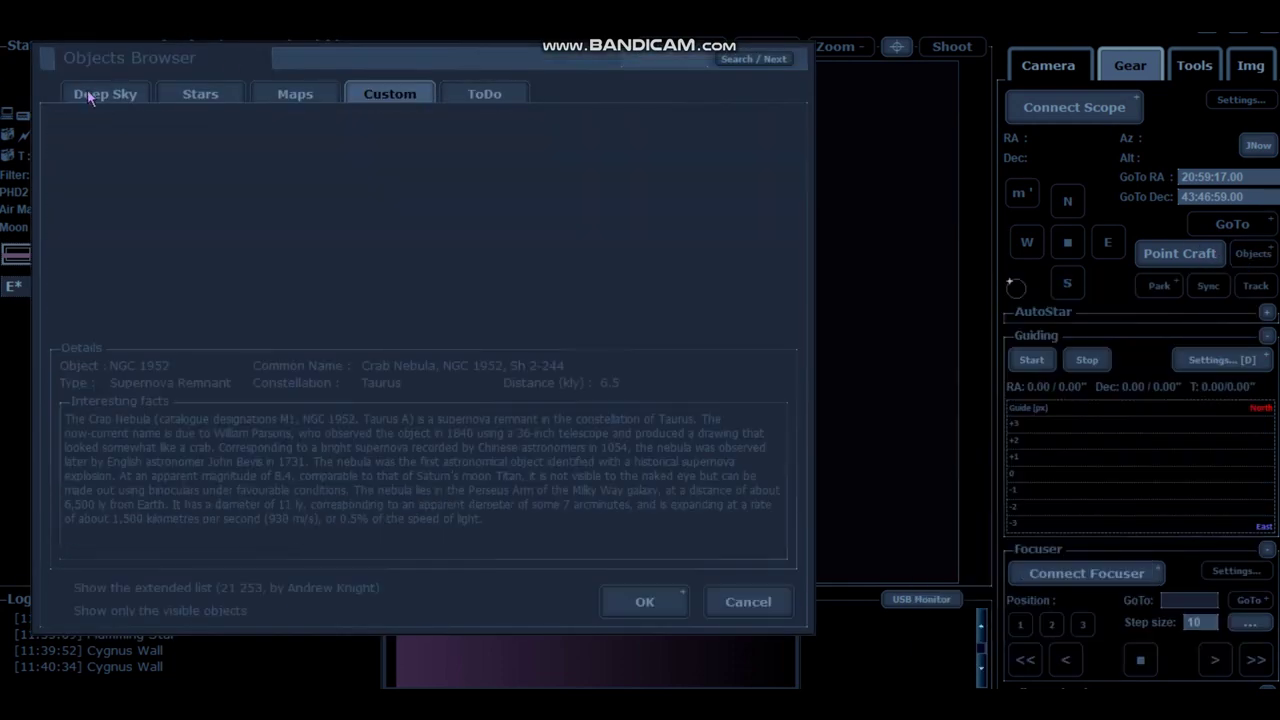
scroll(115, 260, down, 2)
scroll(125, 245, up, 12)
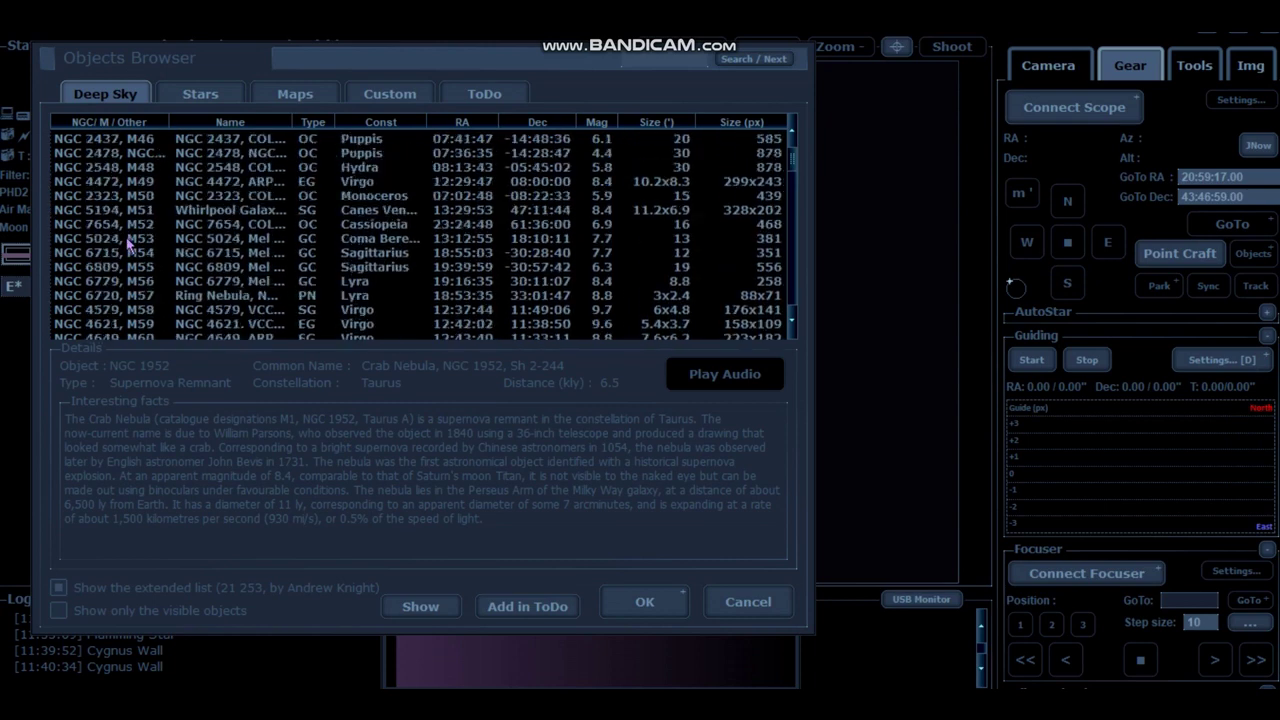
scroll(128, 245, up, 9)
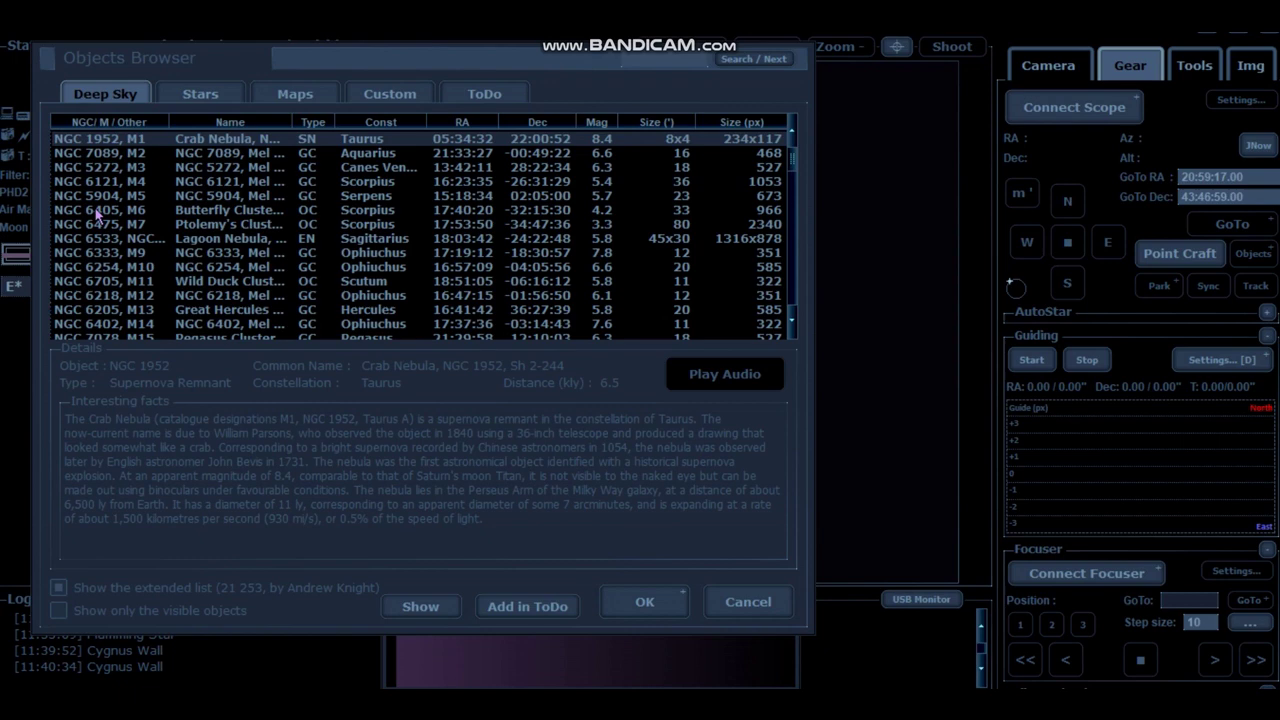
click(207, 97)
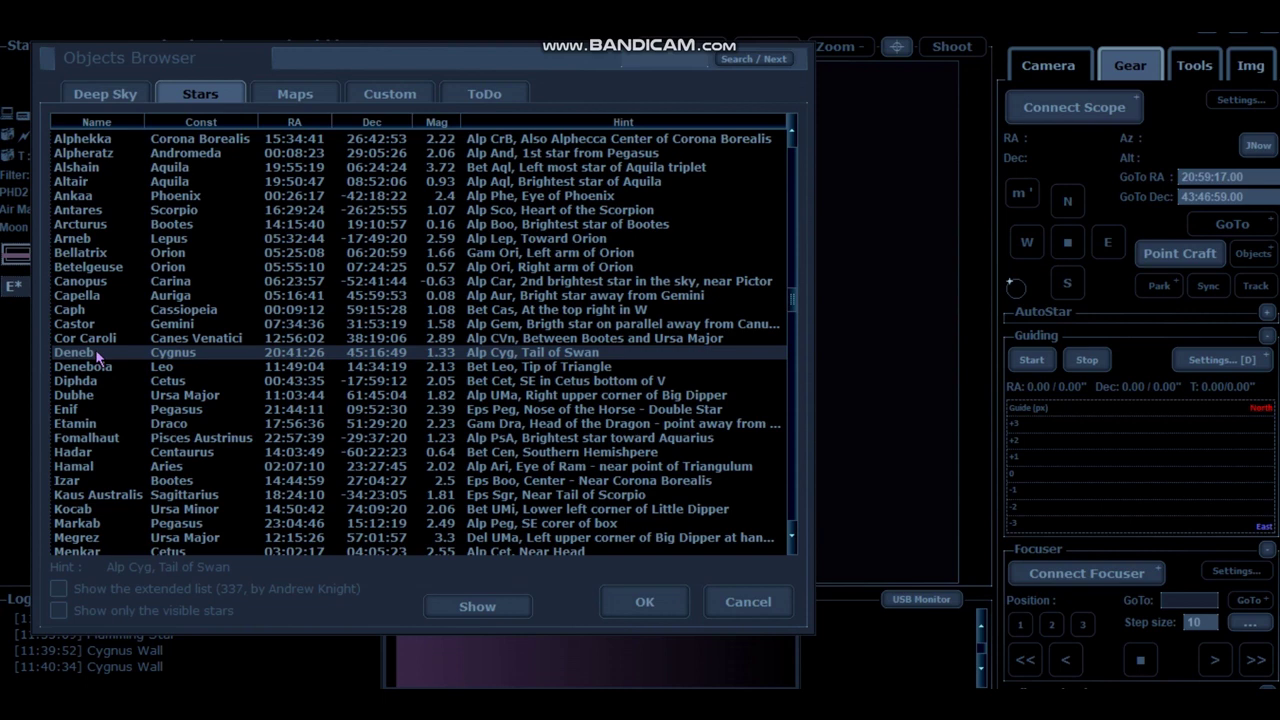
click(295, 93)
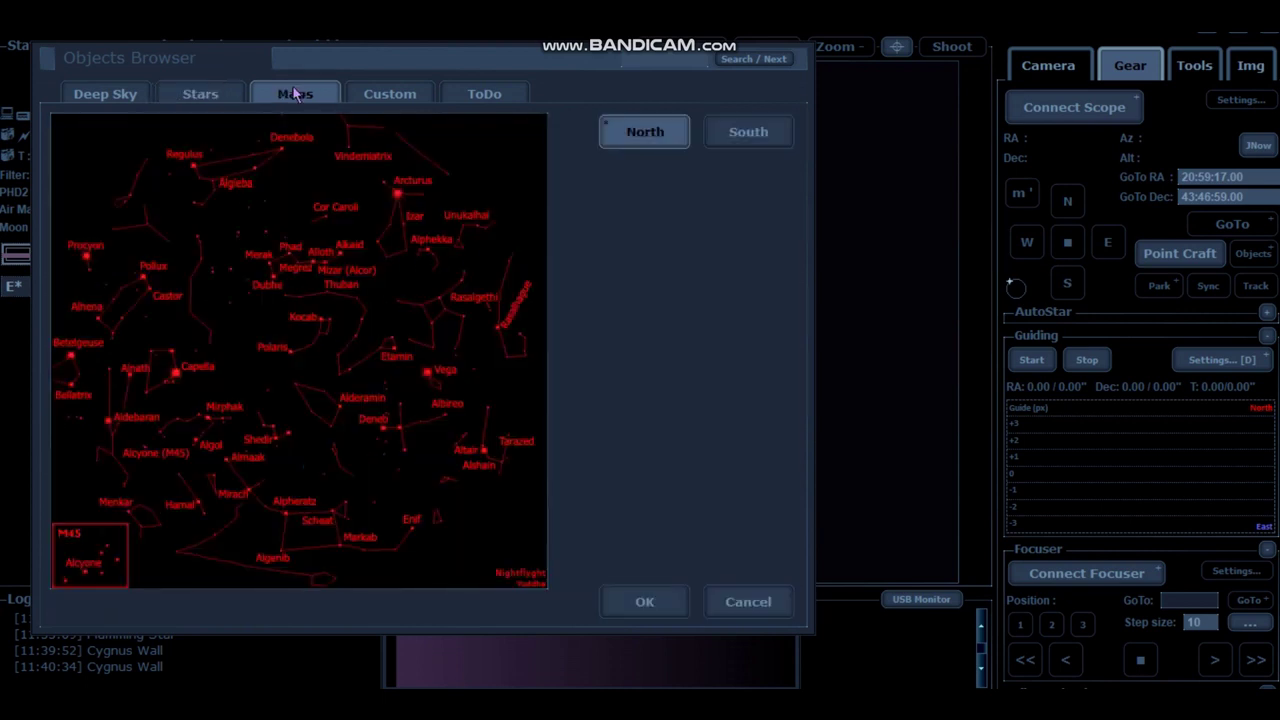
Step: Scroll through the Custom object list to its end, then bring up Stellarium's sky view
click(379, 96)
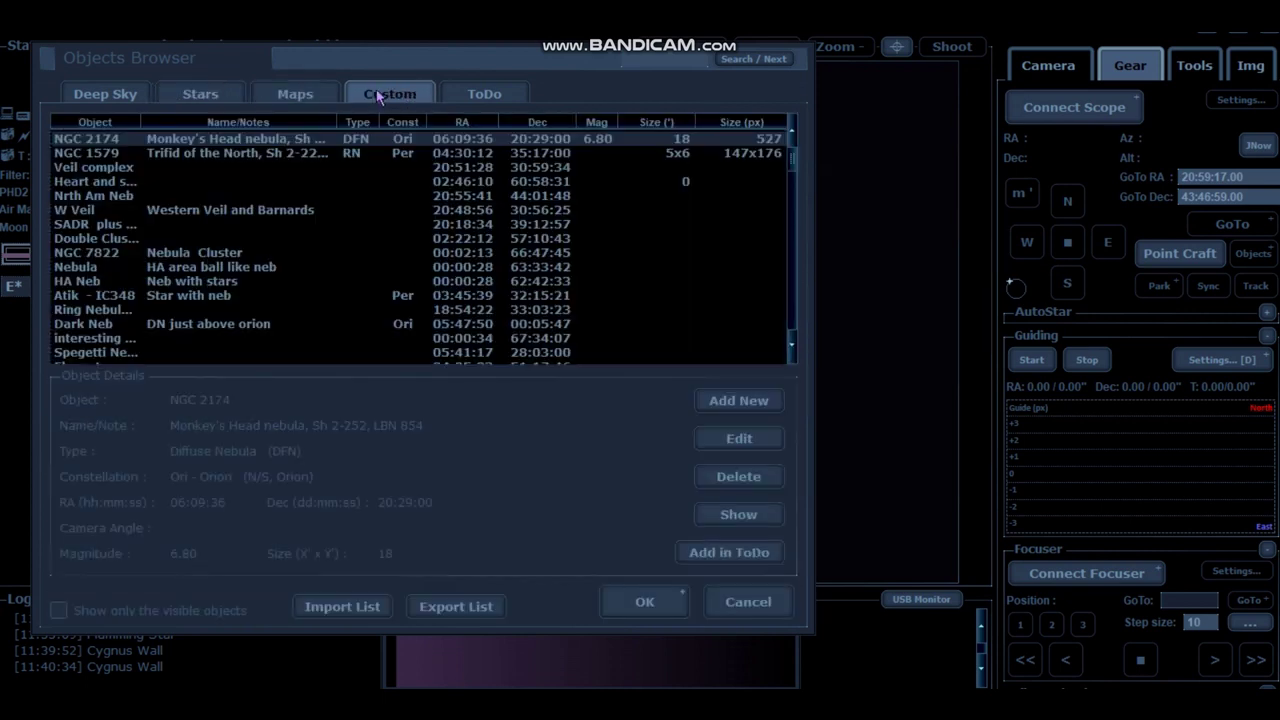
scroll(256, 232, down, 2)
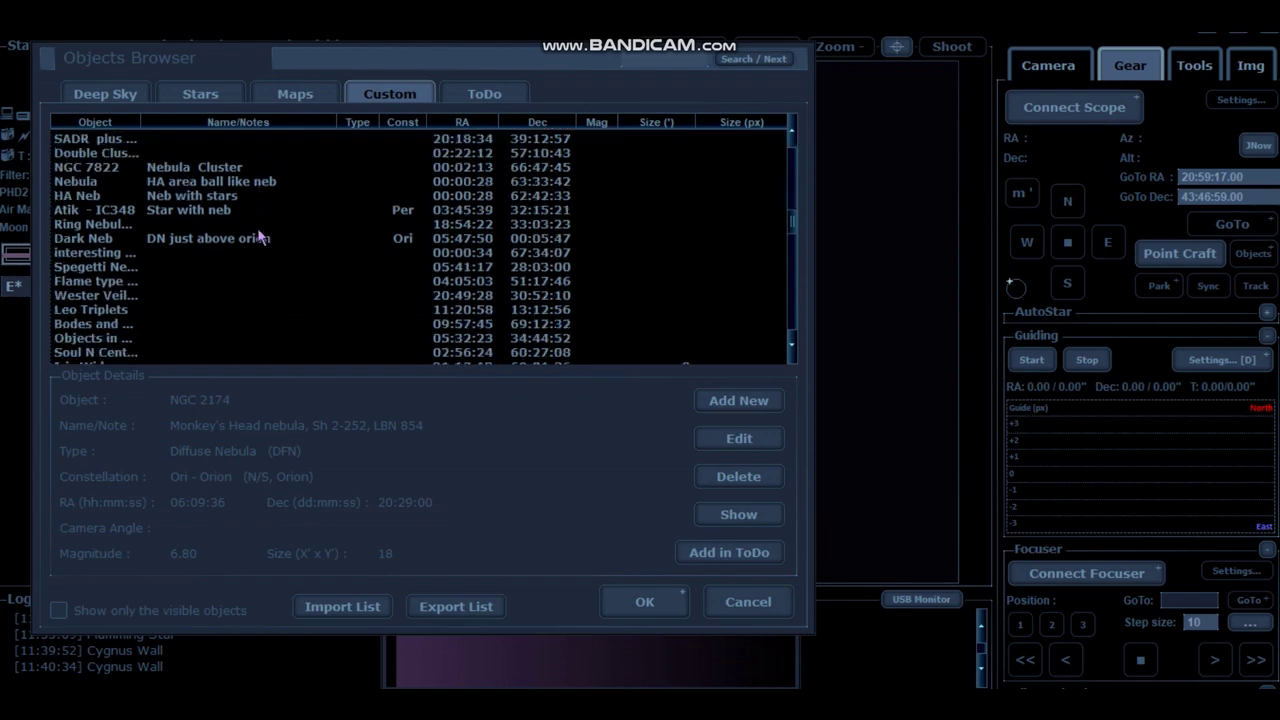
scroll(257, 237, up, 2)
scroll(257, 230, down, 5)
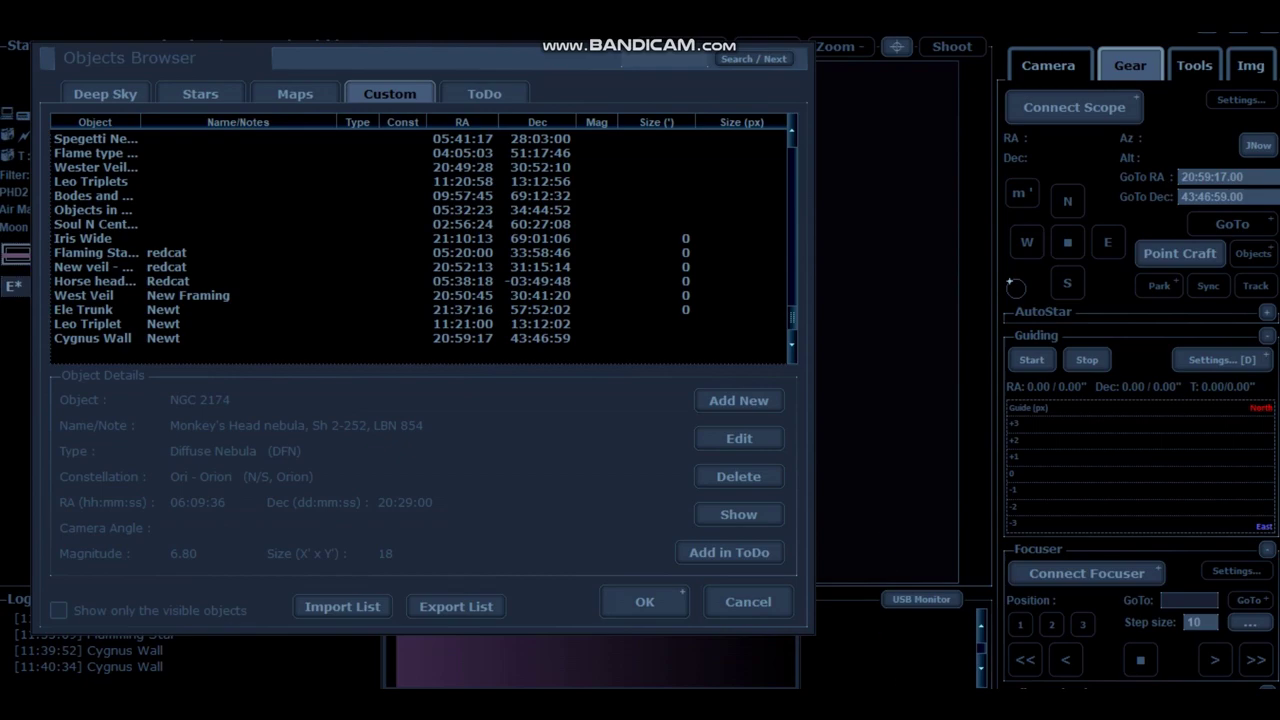
click(788, 576)
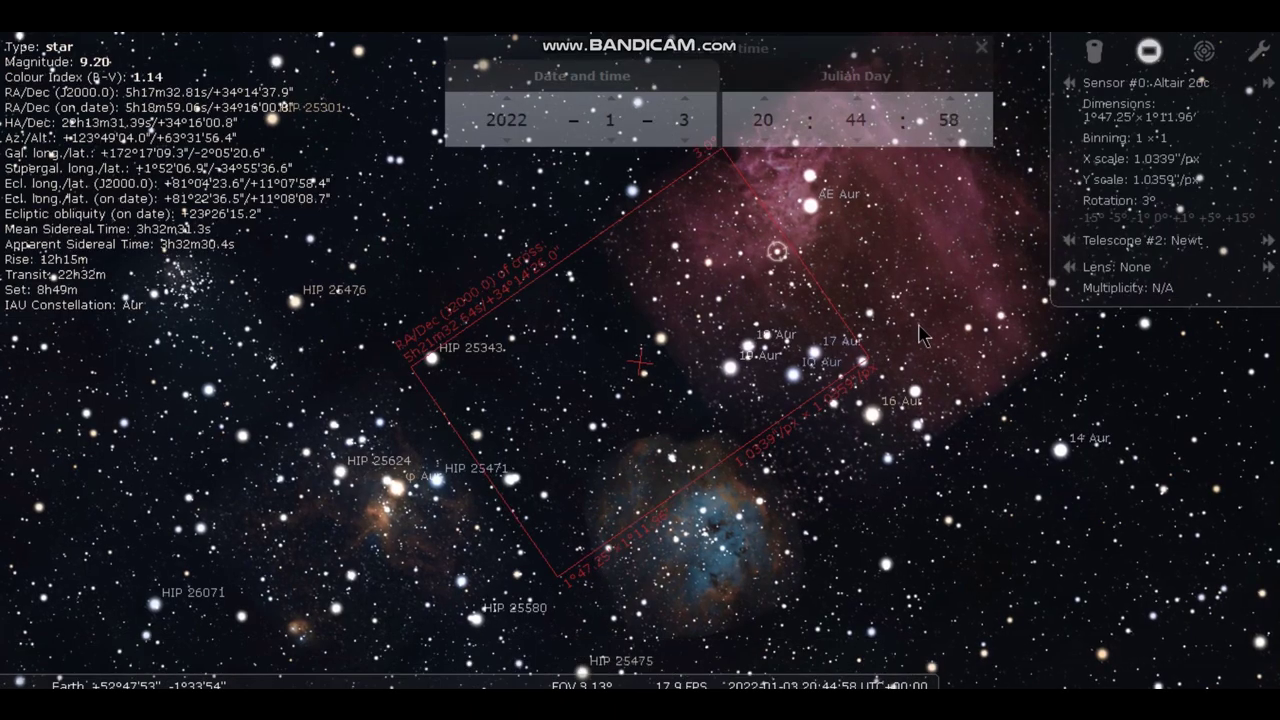
Step: Pan Stellarium's sky so the Flaming Star Nebula around AE Aur sits centred in the Altair 26c frame
drag(918, 333, 768, 428)
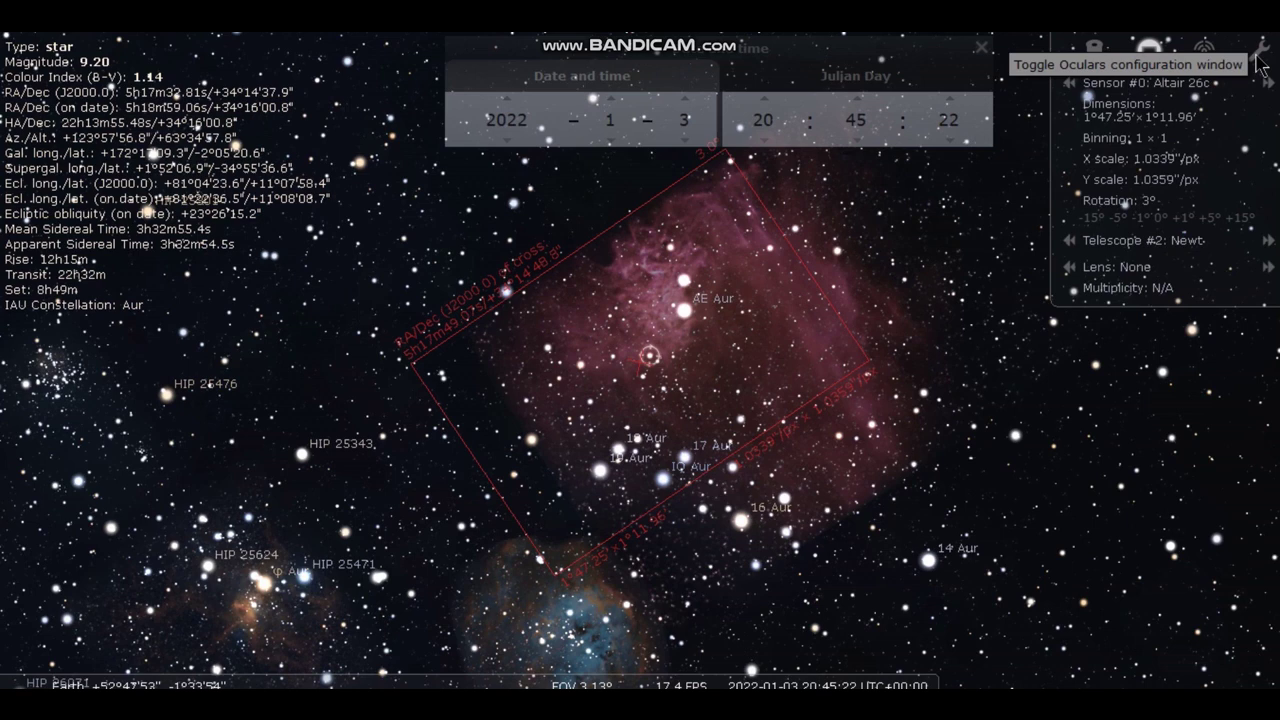
Step: In Oculars, check the Altair 26c sensor settings and the Newt telescope's focal length and diameter
click(1258, 60)
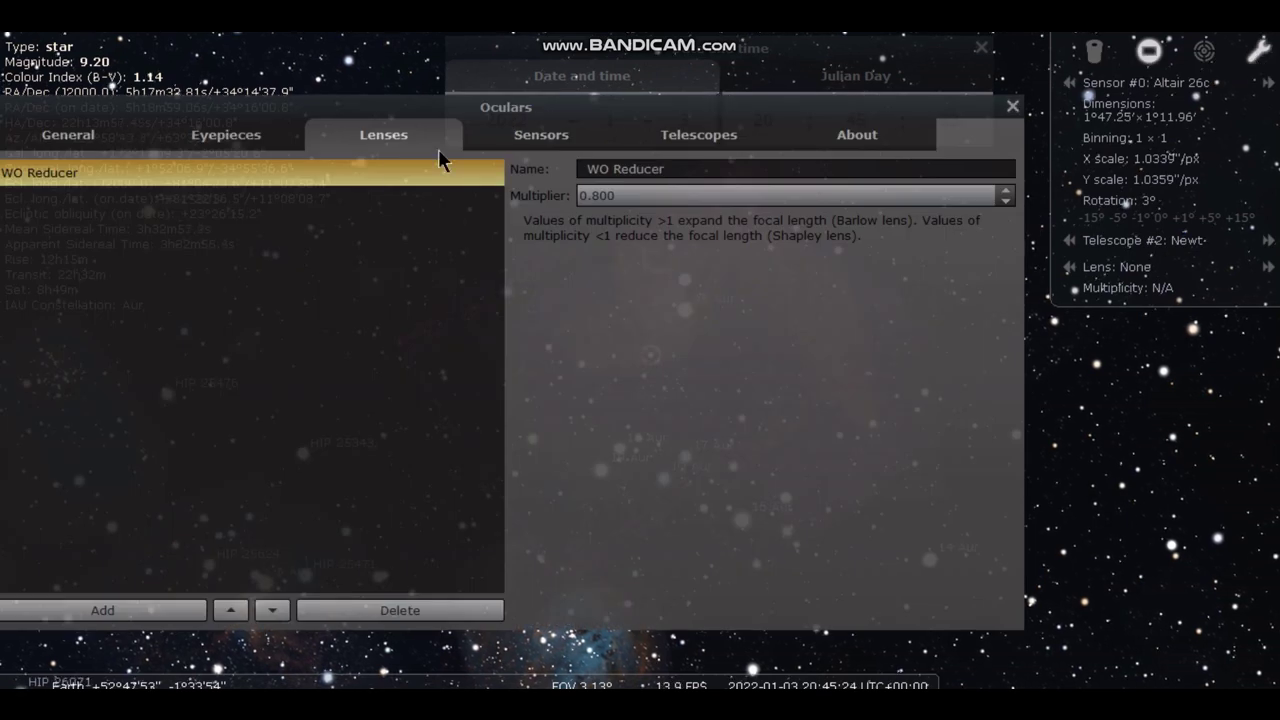
click(508, 134)
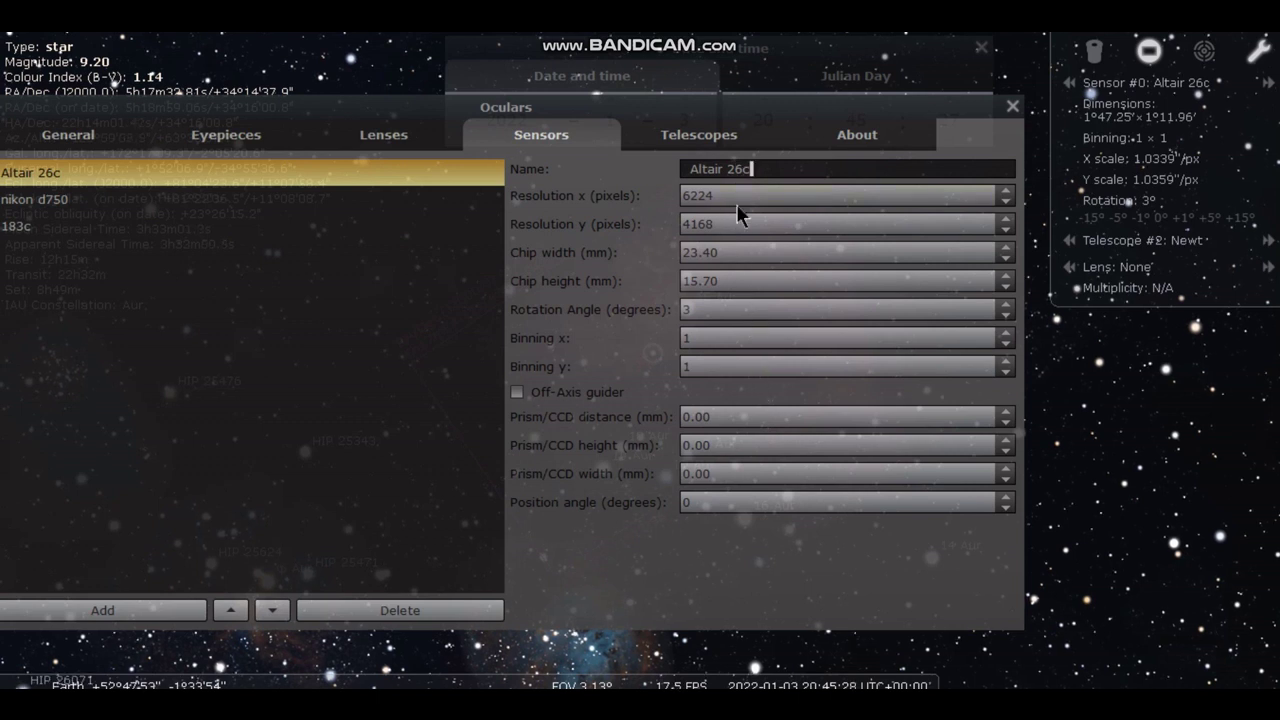
click(668, 145)
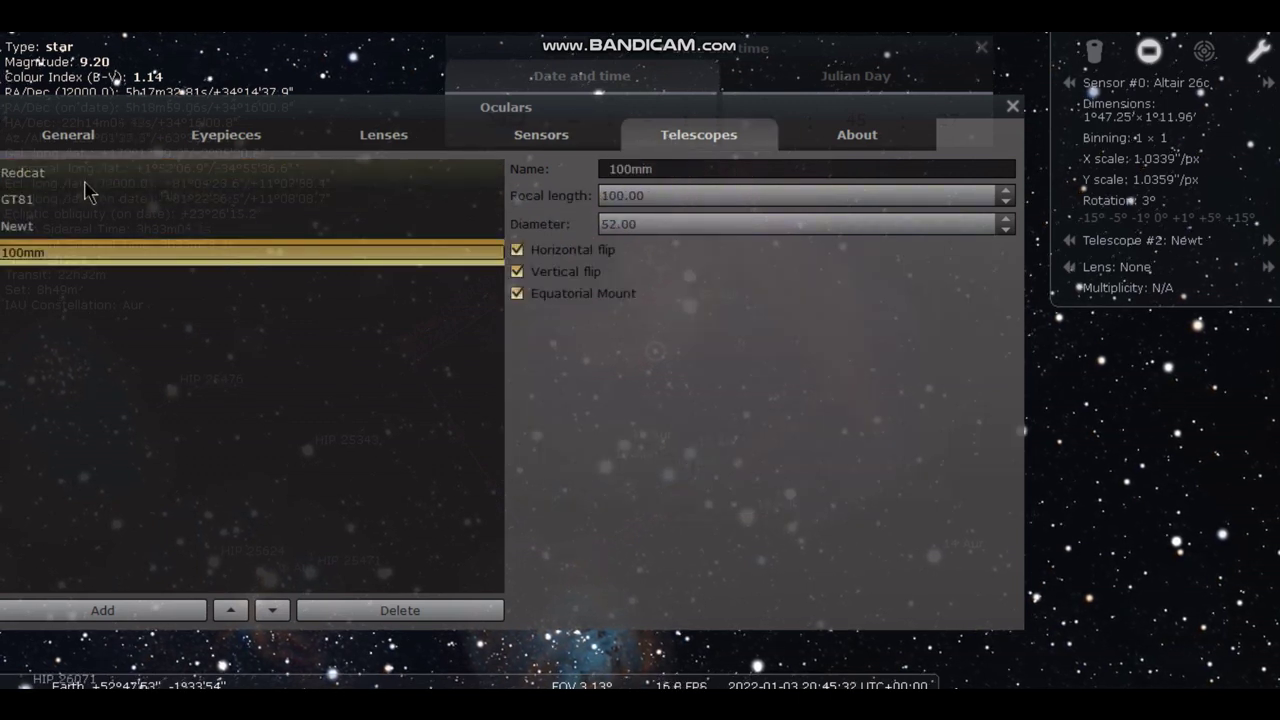
click(66, 227)
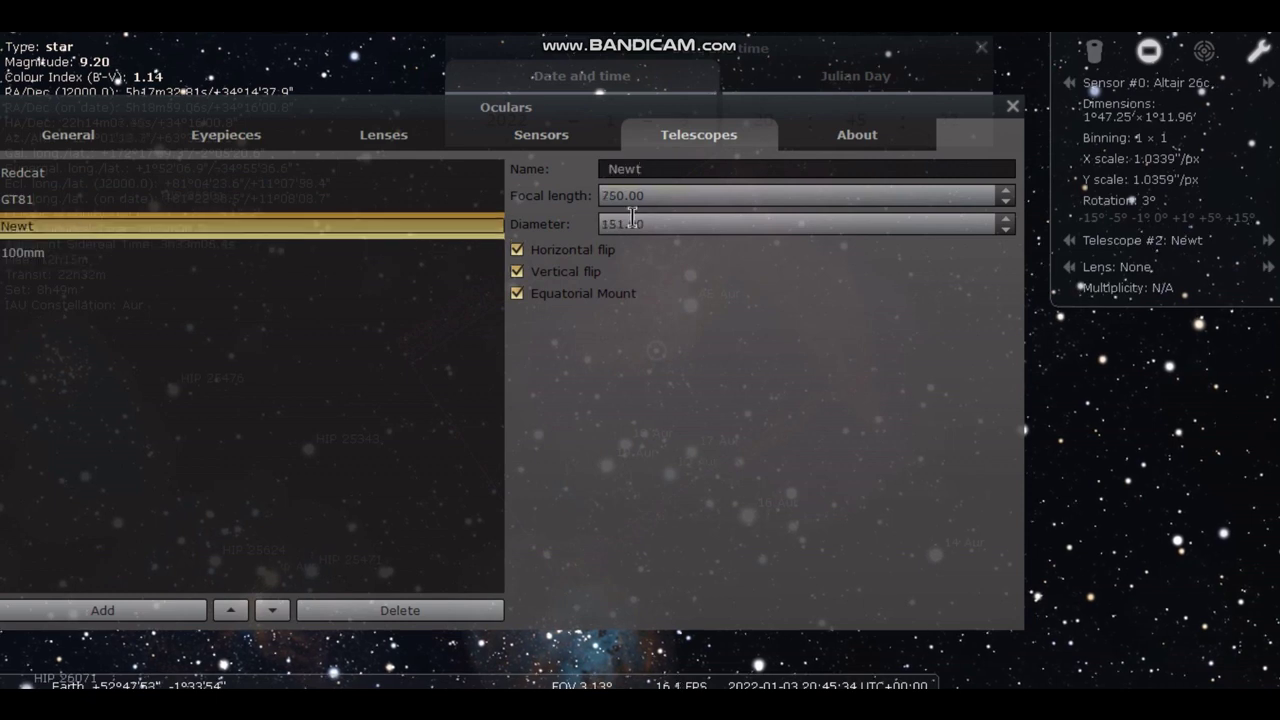
Step: Compare the GT81 and Redcat telescope settings against the Newt, then return to APT's Objects Browser
click(117, 200)
click(121, 176)
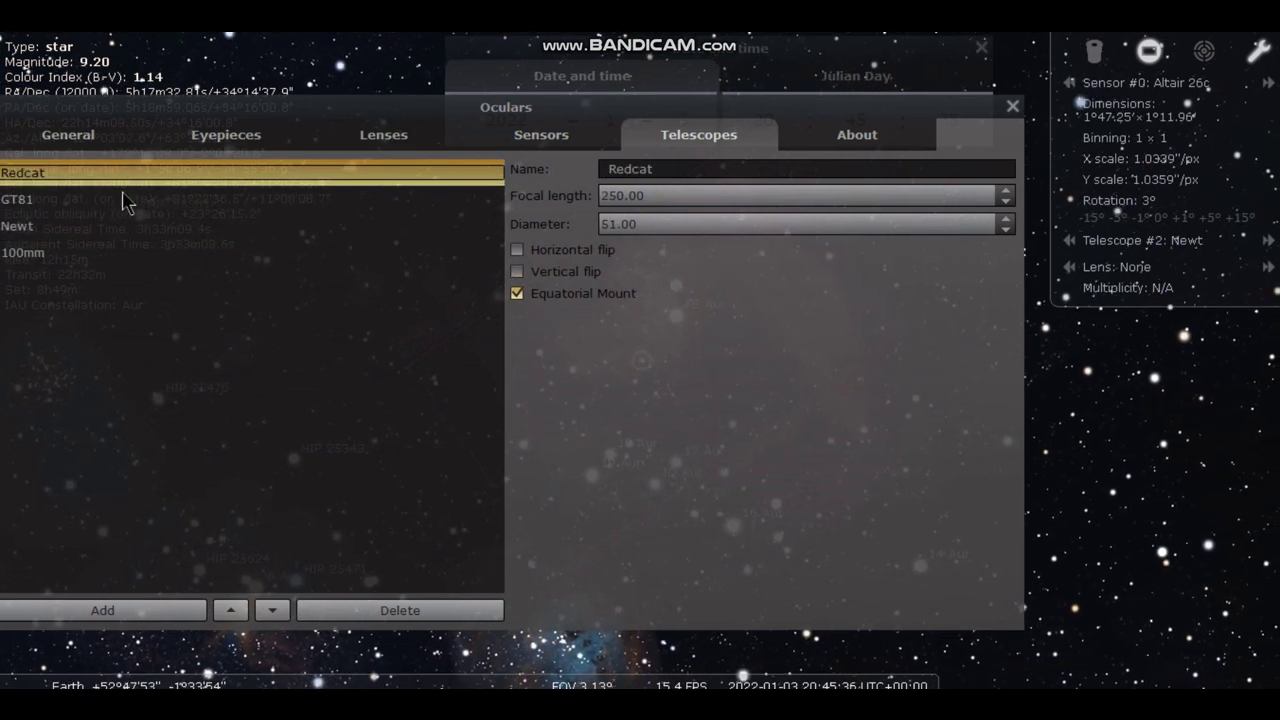
click(100, 230)
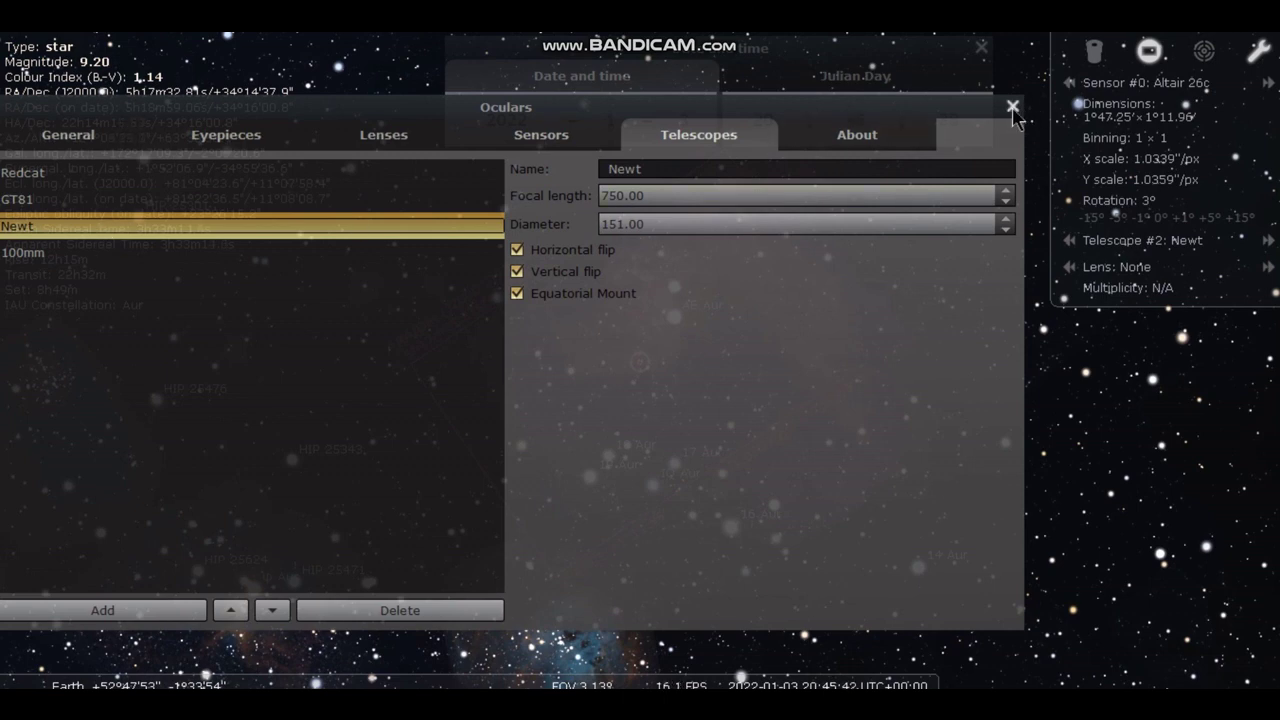
click(1013, 106)
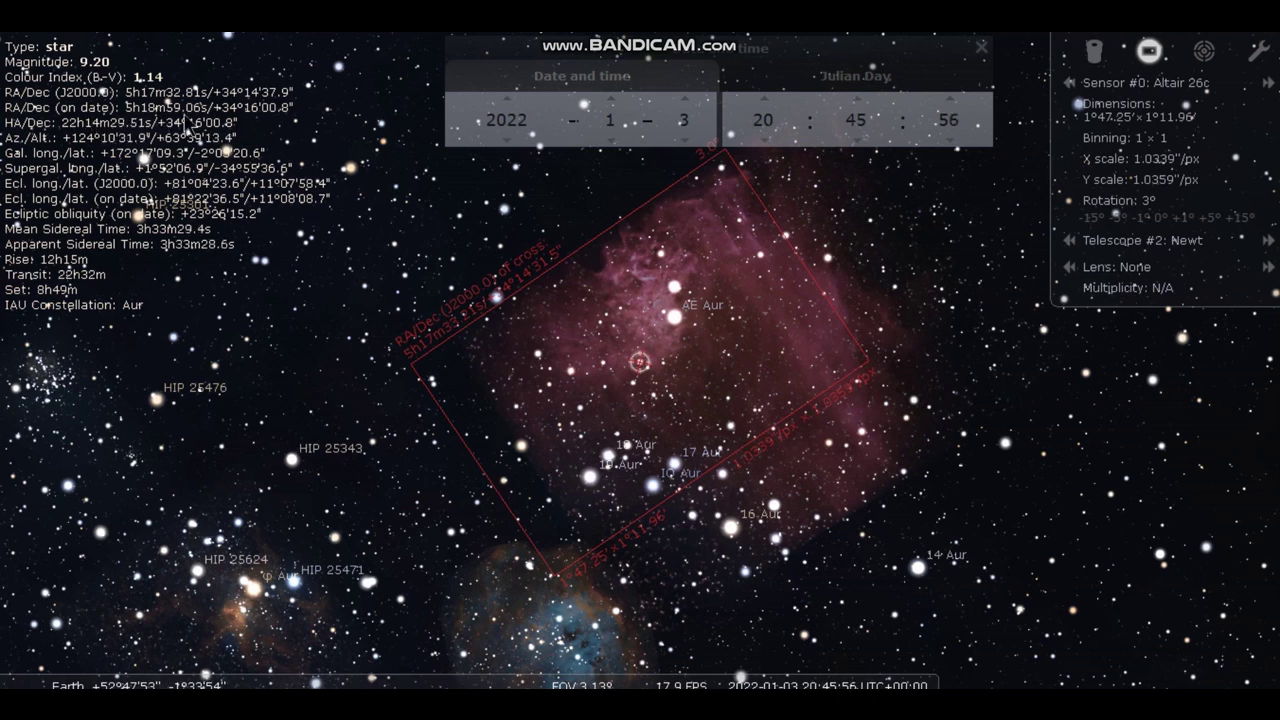
key(alt+Tab)
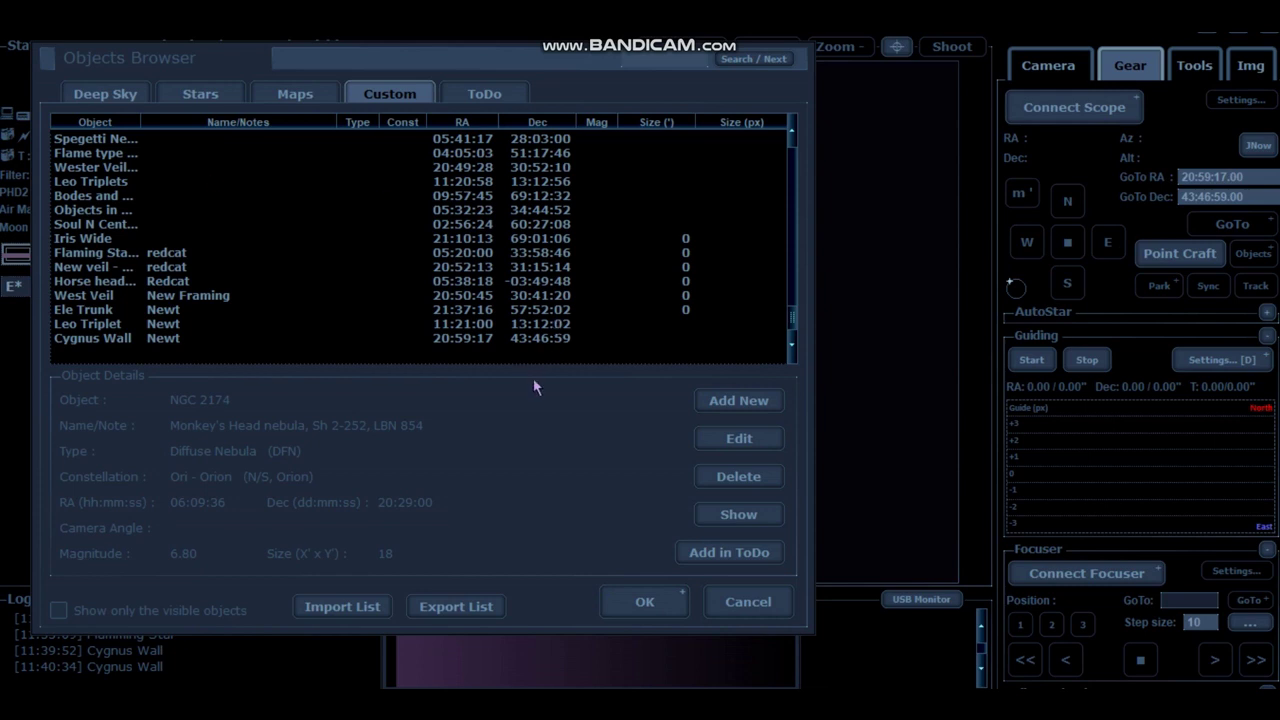
Step: Save custom object 'Flaming Star' (Newt 26c), type Emission Nebula, RA 5:18:48.96, Dec 34:17:46.6
click(717, 403)
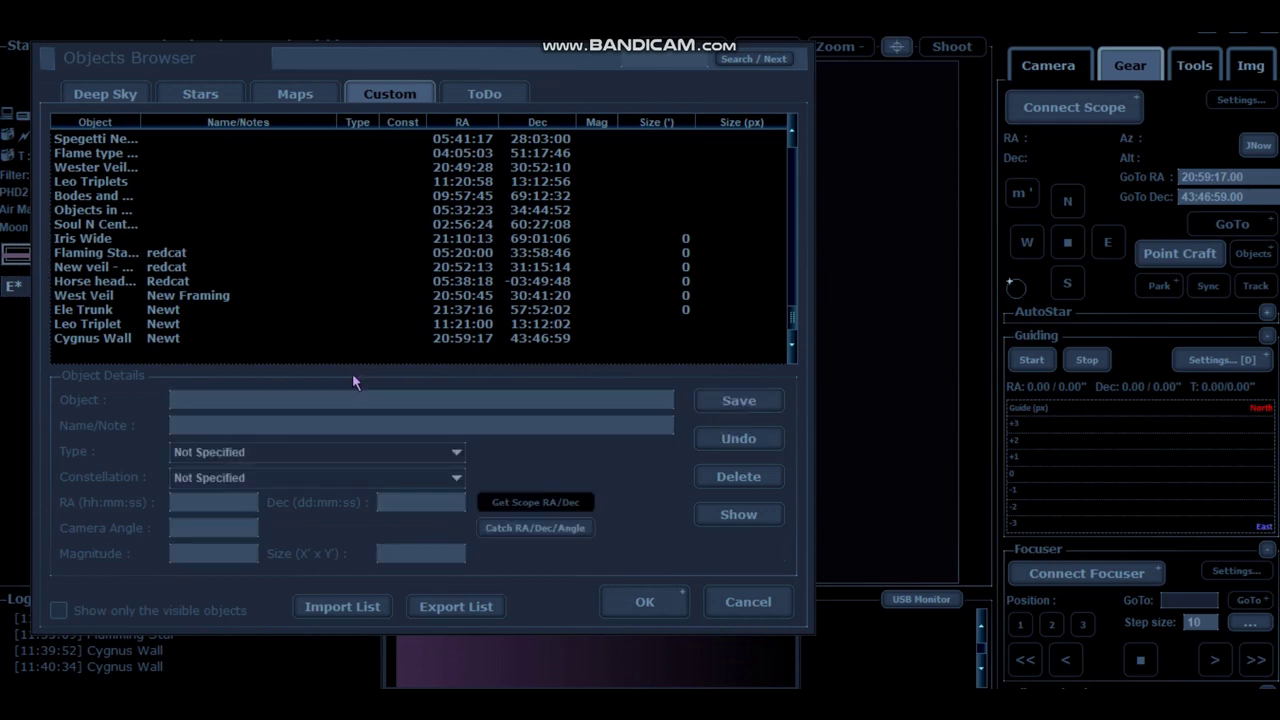
text(Flamin)
text(g Star)
text(Newt)
text( 26)
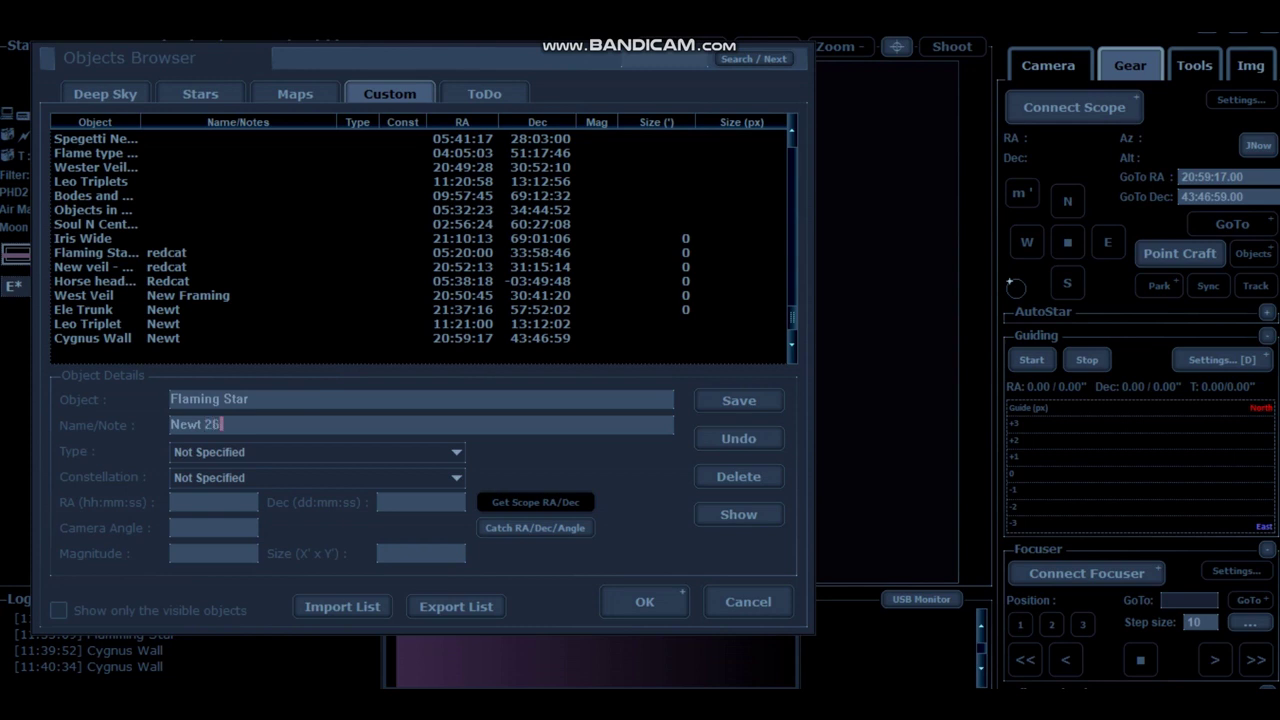
text(c)
click(255, 453)
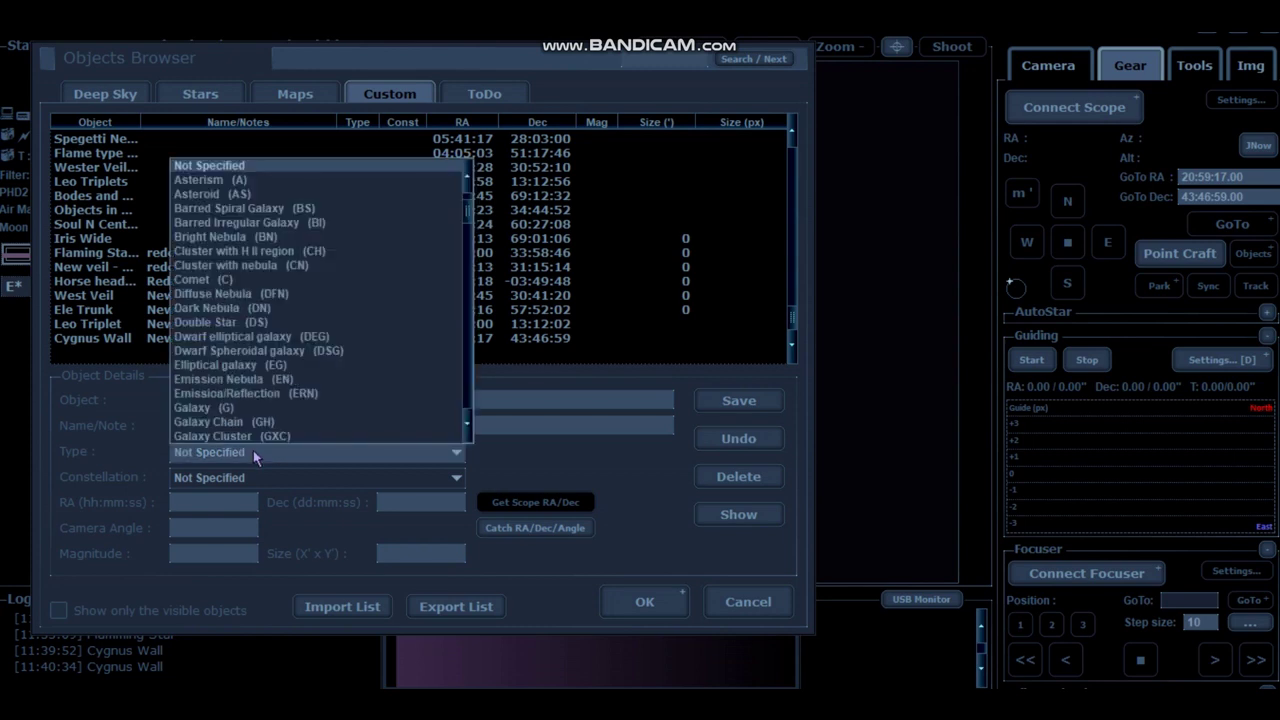
click(222, 380)
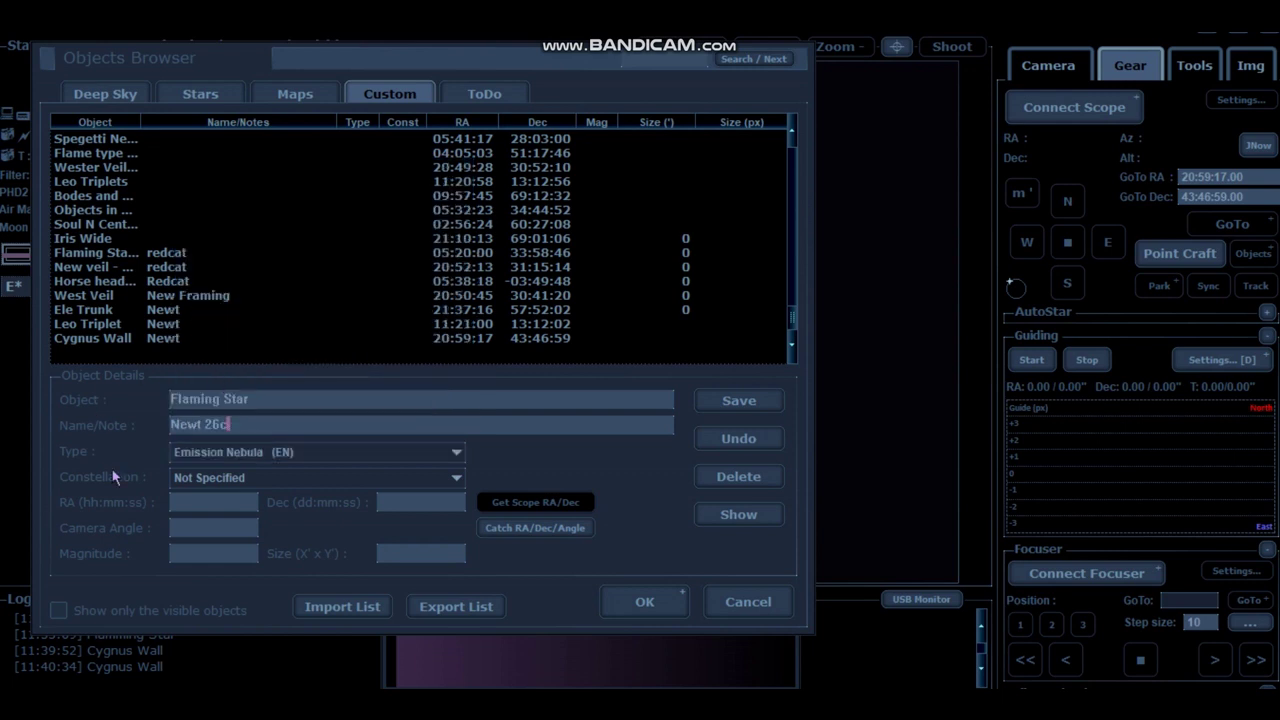
click(215, 502)
text(5:18:48.96)
click(419, 502)
text(34:17:46.6)
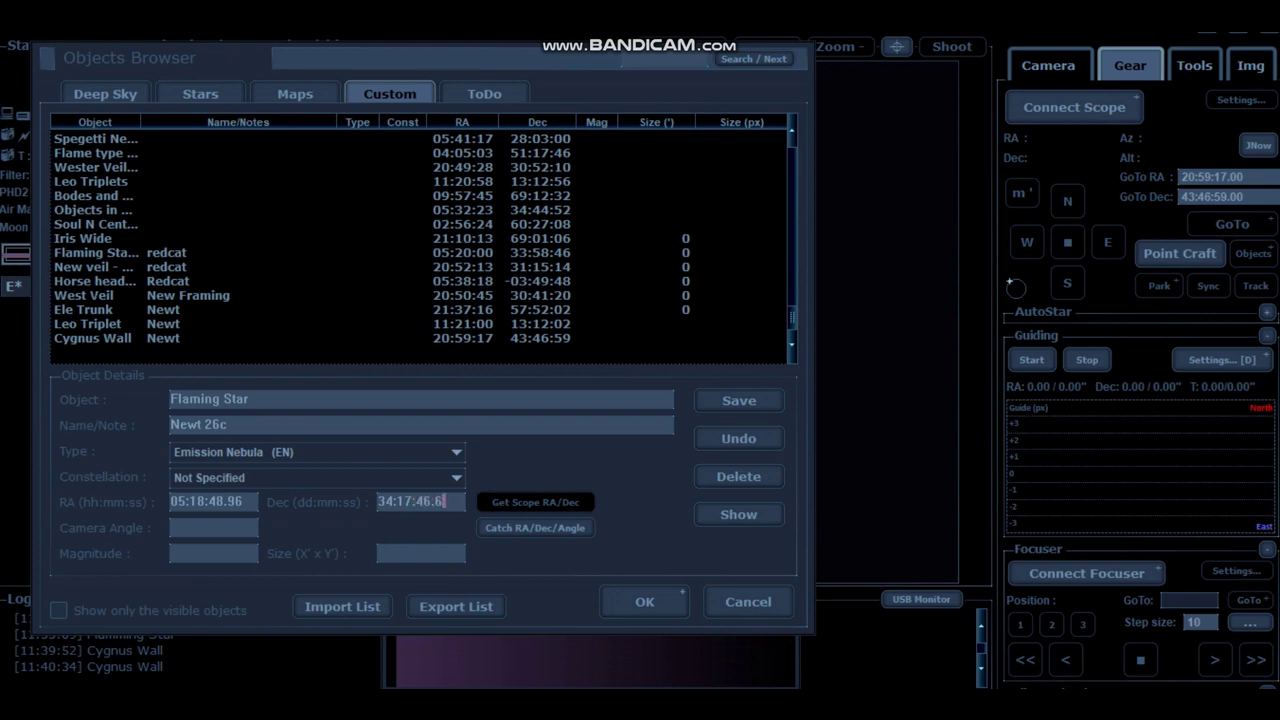
click(760, 401)
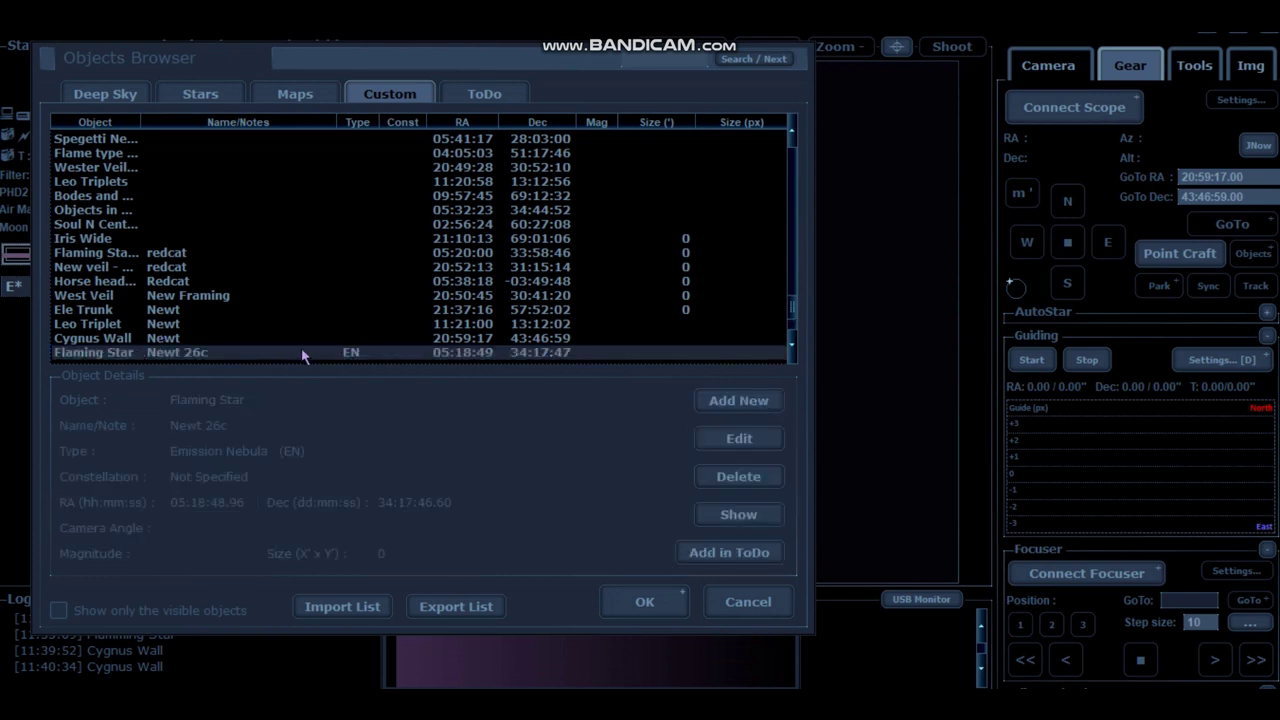
Step: Set Flaming Star as the GoTo target and load it as Point Craft's field centre position
click(619, 599)
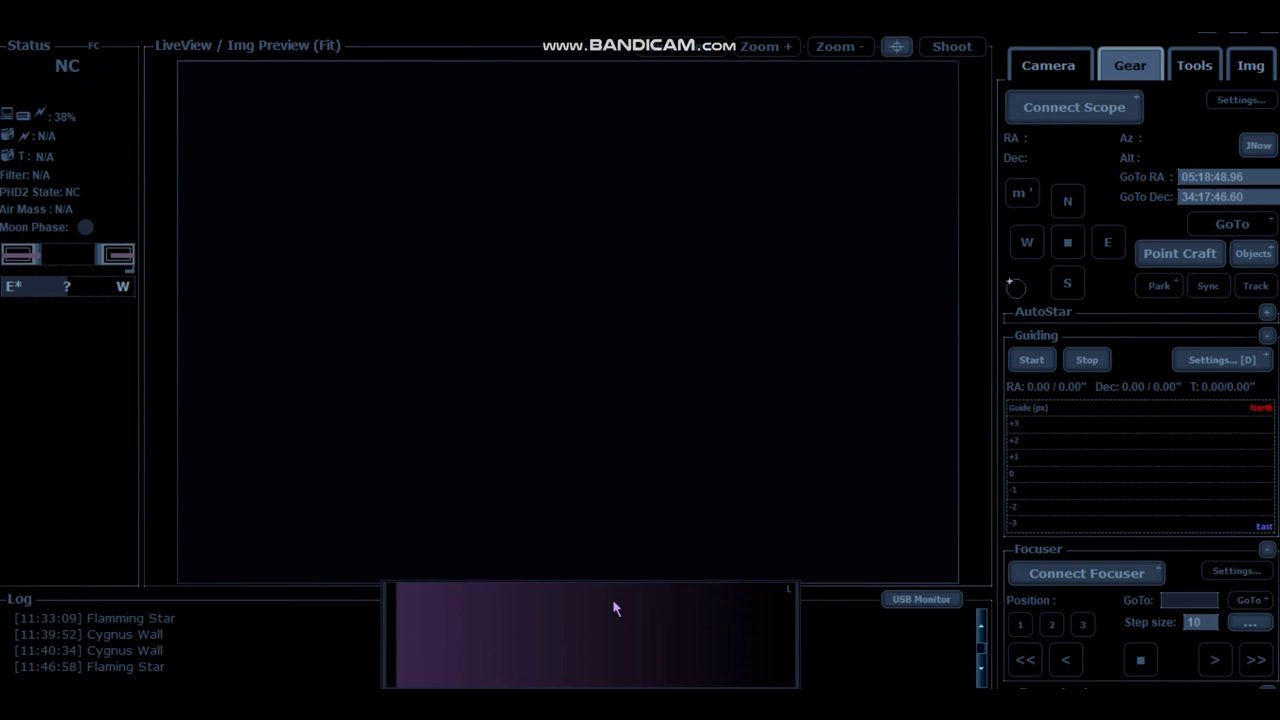
click(1208, 256)
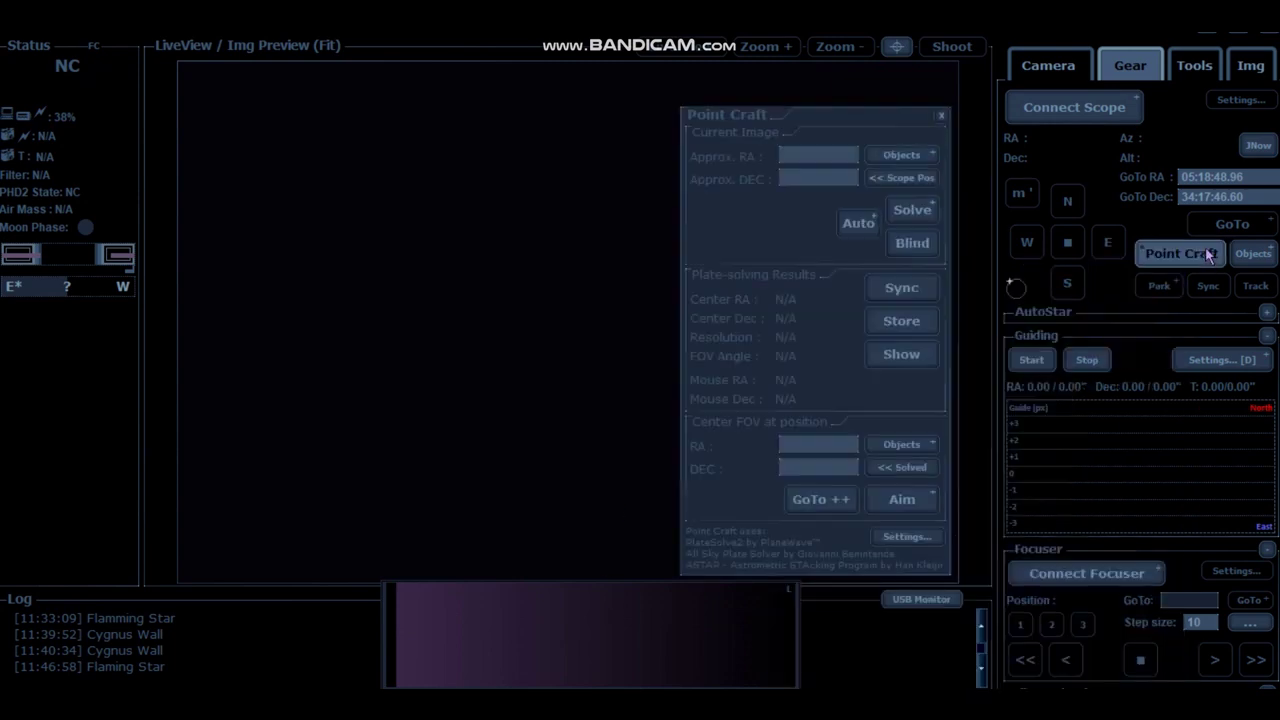
click(901, 444)
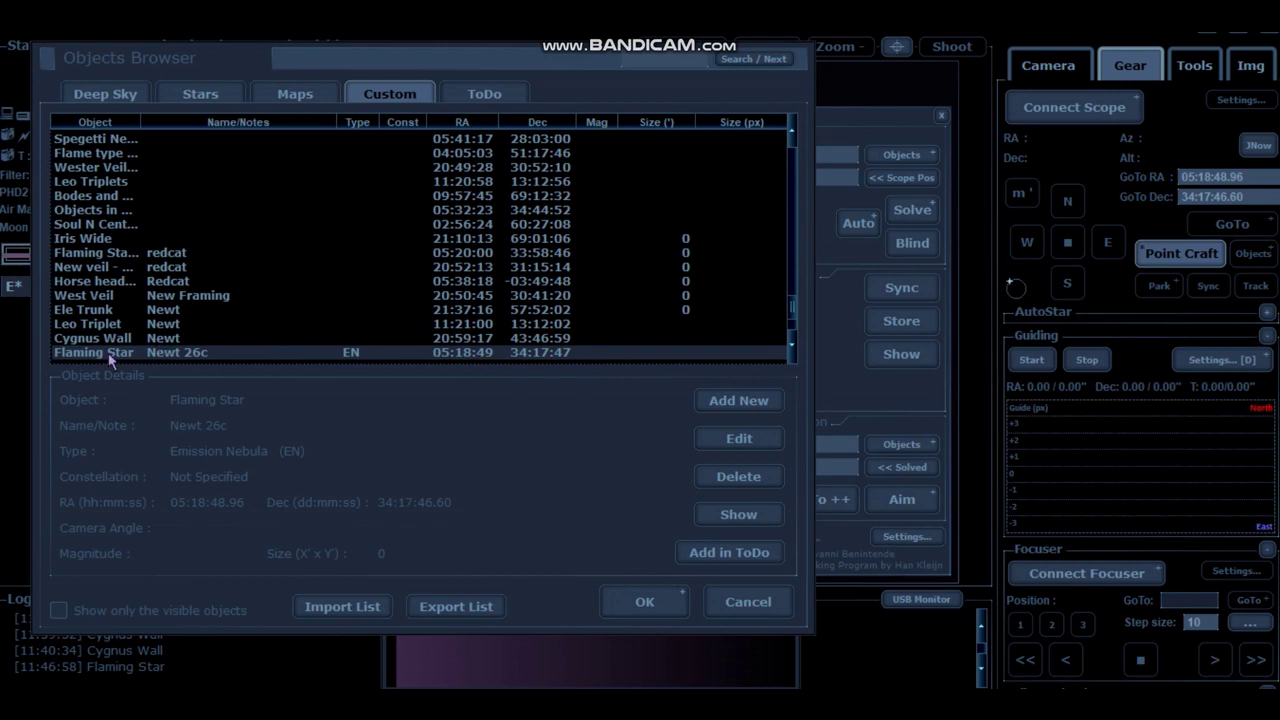
click(662, 610)
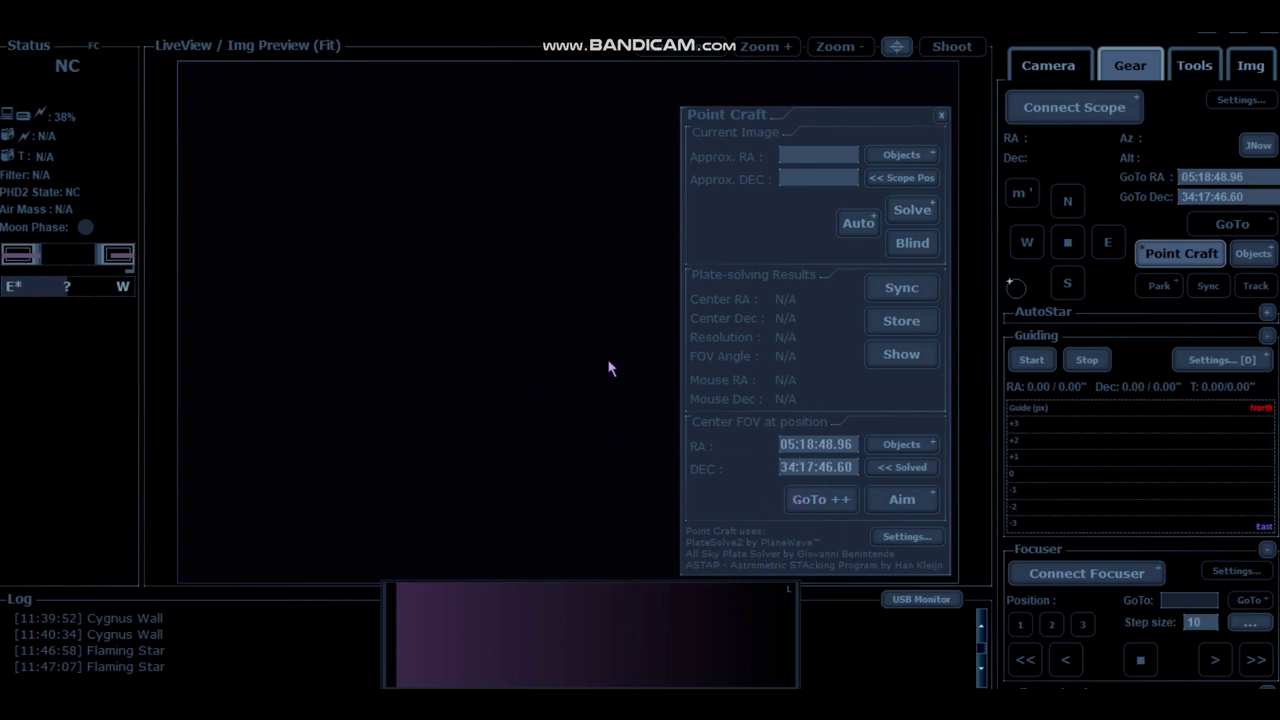
click(940, 119)
Step: Reopen the Objects Browser, export all objects but cancel saving the file, then close the browser
click(1253, 254)
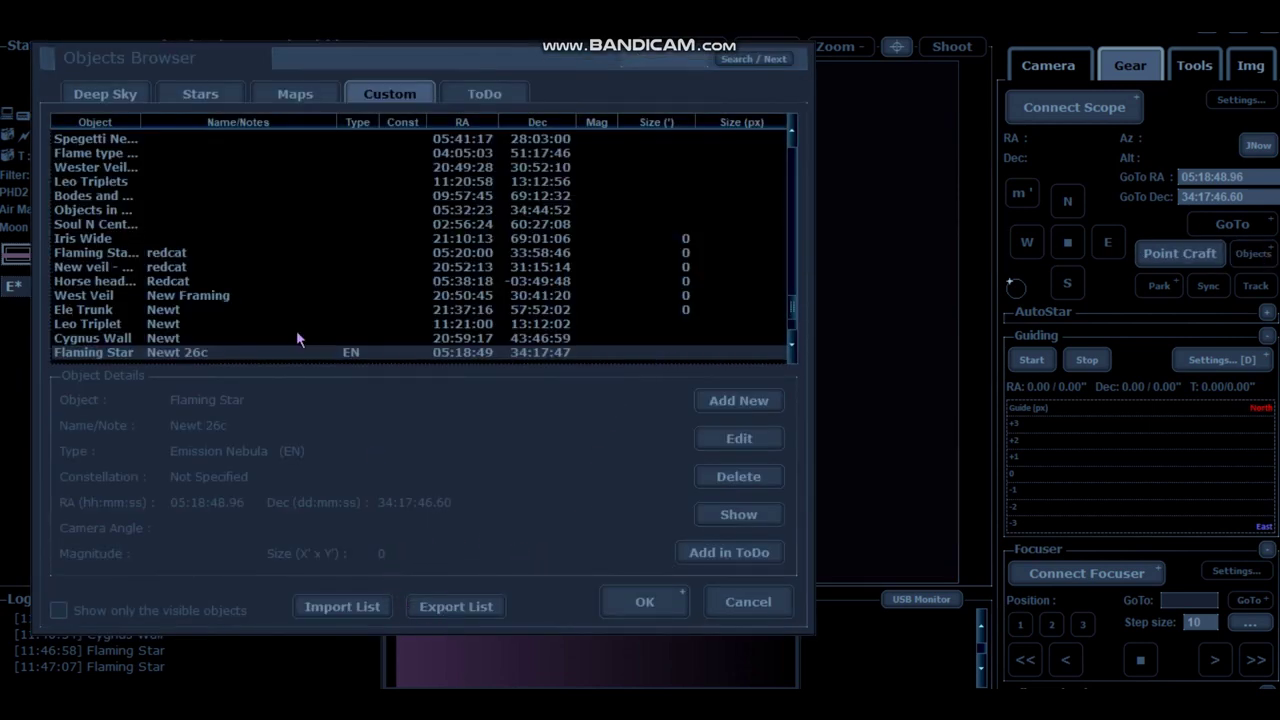
click(439, 609)
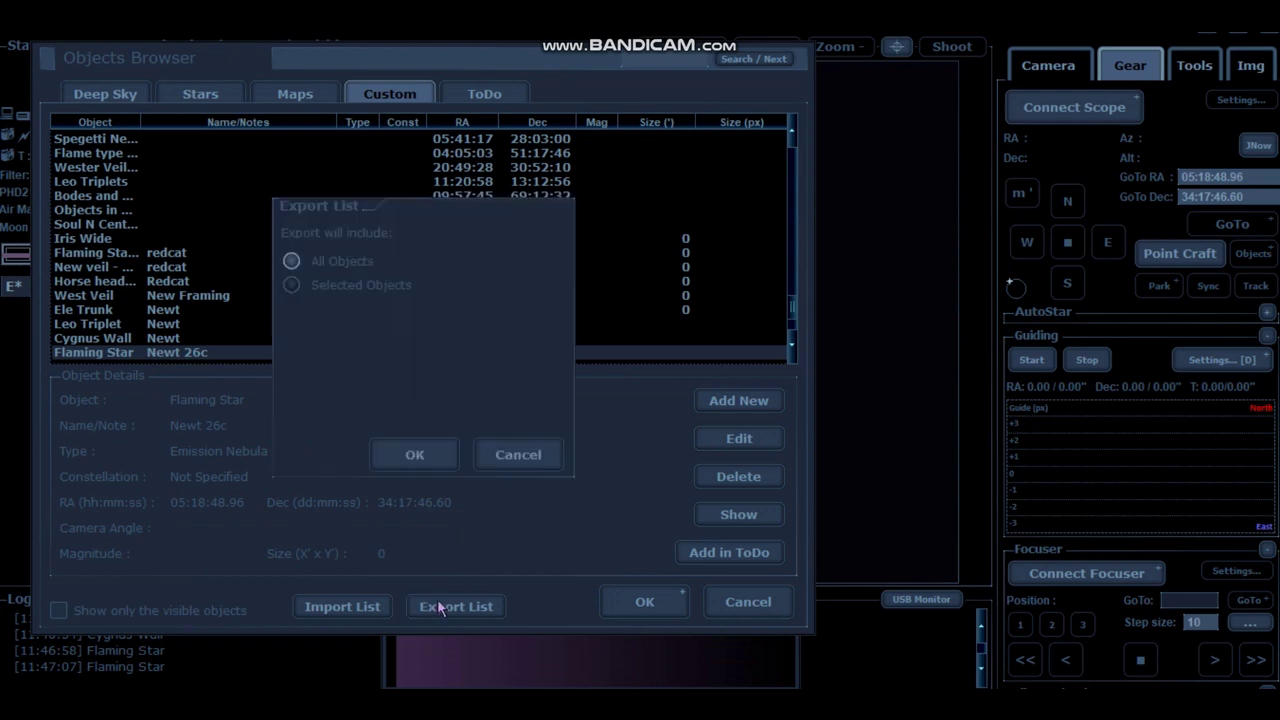
click(424, 456)
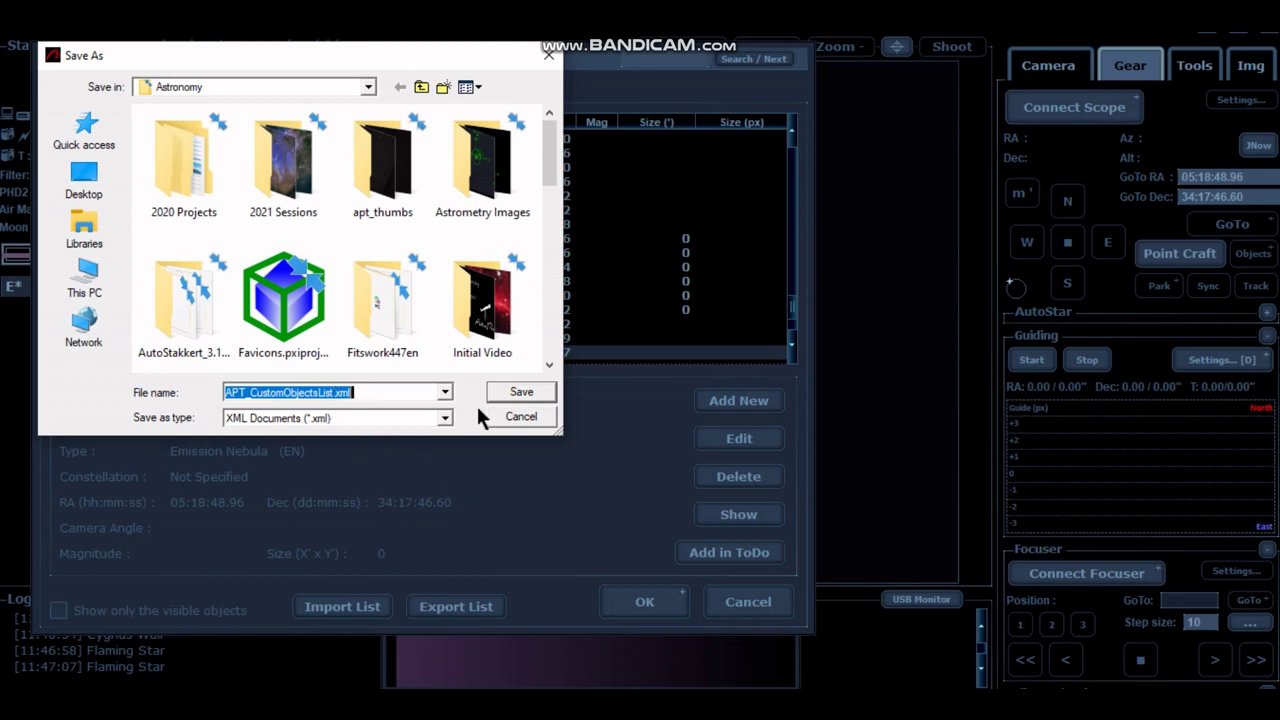
click(534, 422)
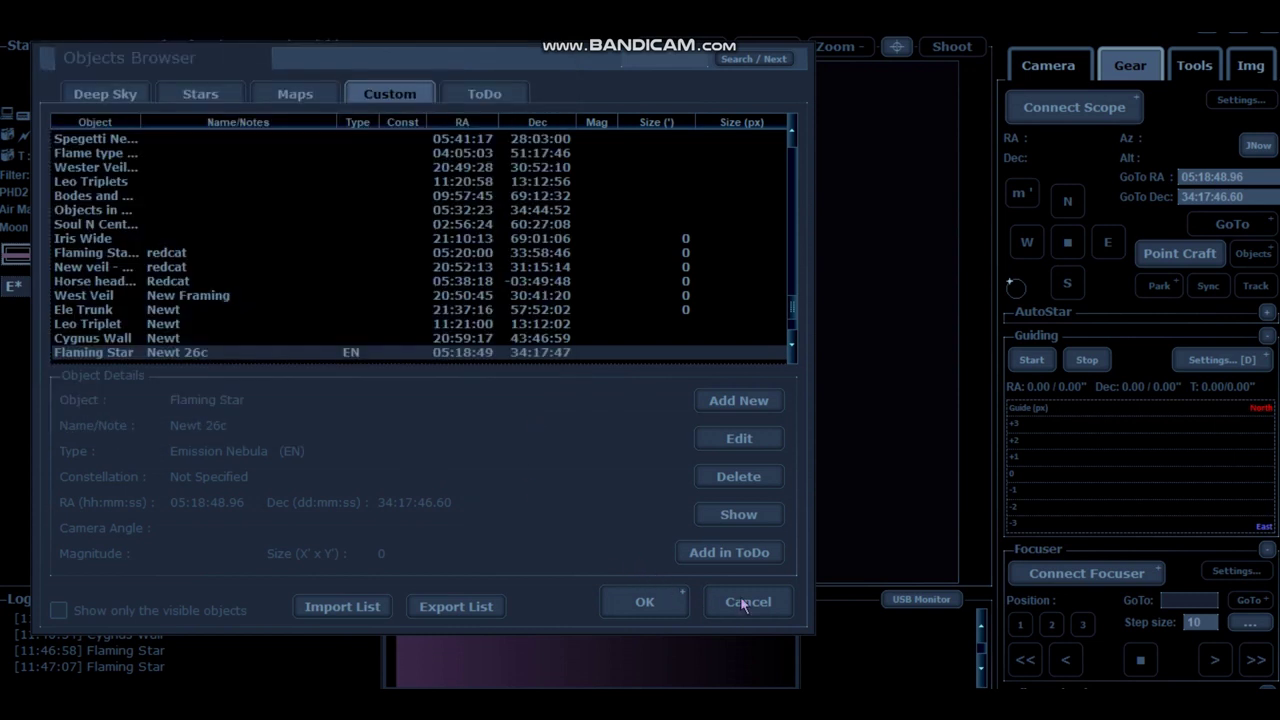
click(745, 602)
Step: Bring up Excel's Book1 window, then look over the Image list - 2020 workbook's session columns
mouse_move(831, 700)
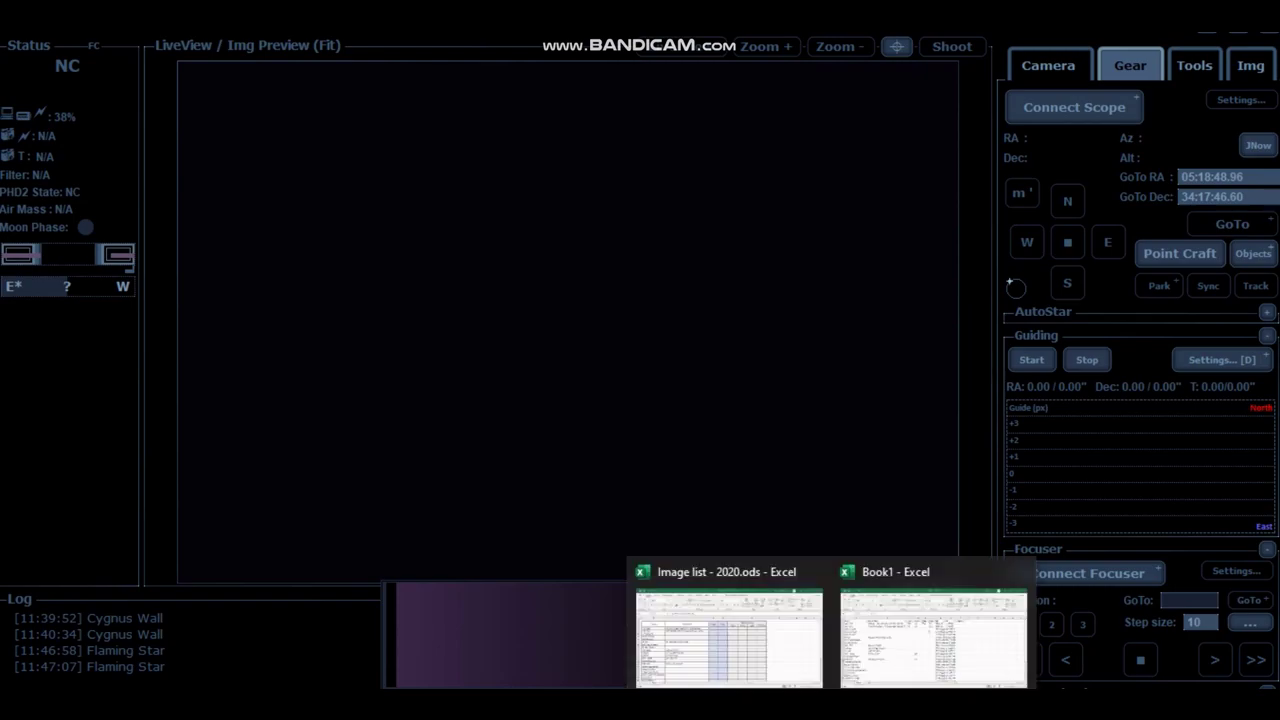
click(898, 624)
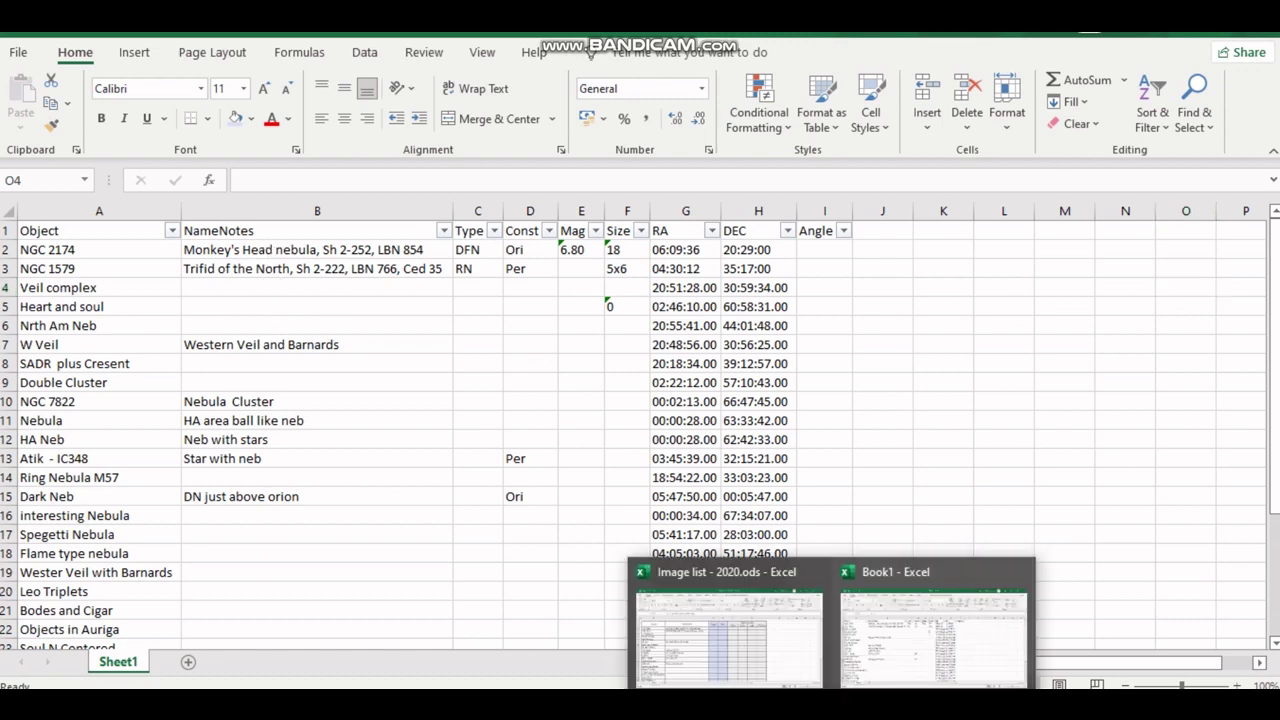
click(782, 651)
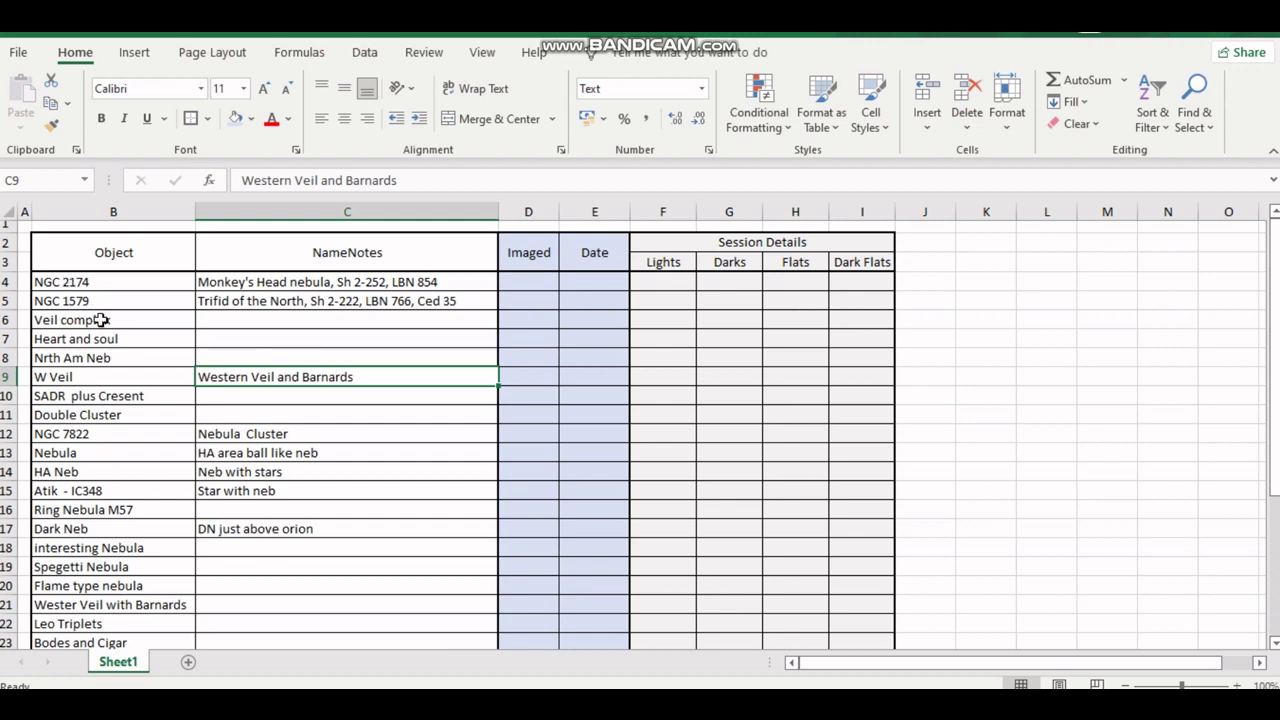
scroll(105, 316, down, 4)
scroll(108, 318, up, 4)
scroll(197, 380, down, 1)
scroll(197, 378, up, 1)
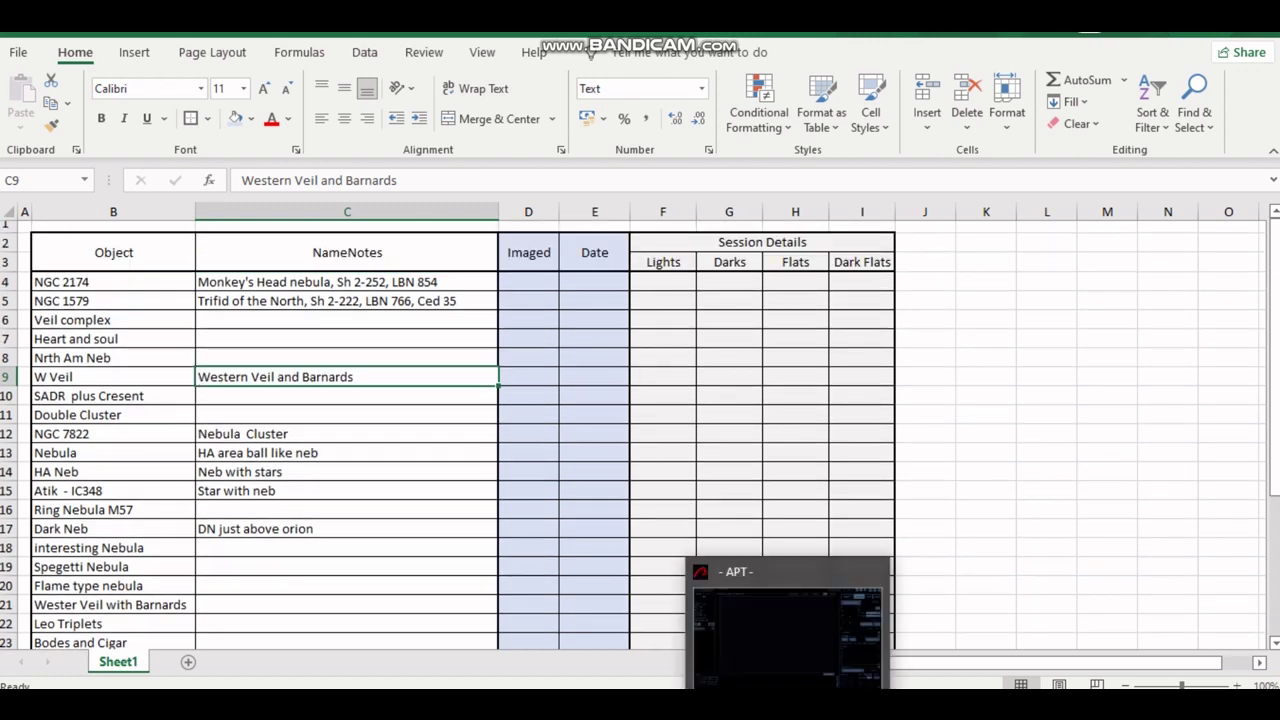
Step: Switch back to APT and reopen the Objects Browser with Flaming Star (Newt 26c) in the Custom list
click(780, 674)
click(1255, 262)
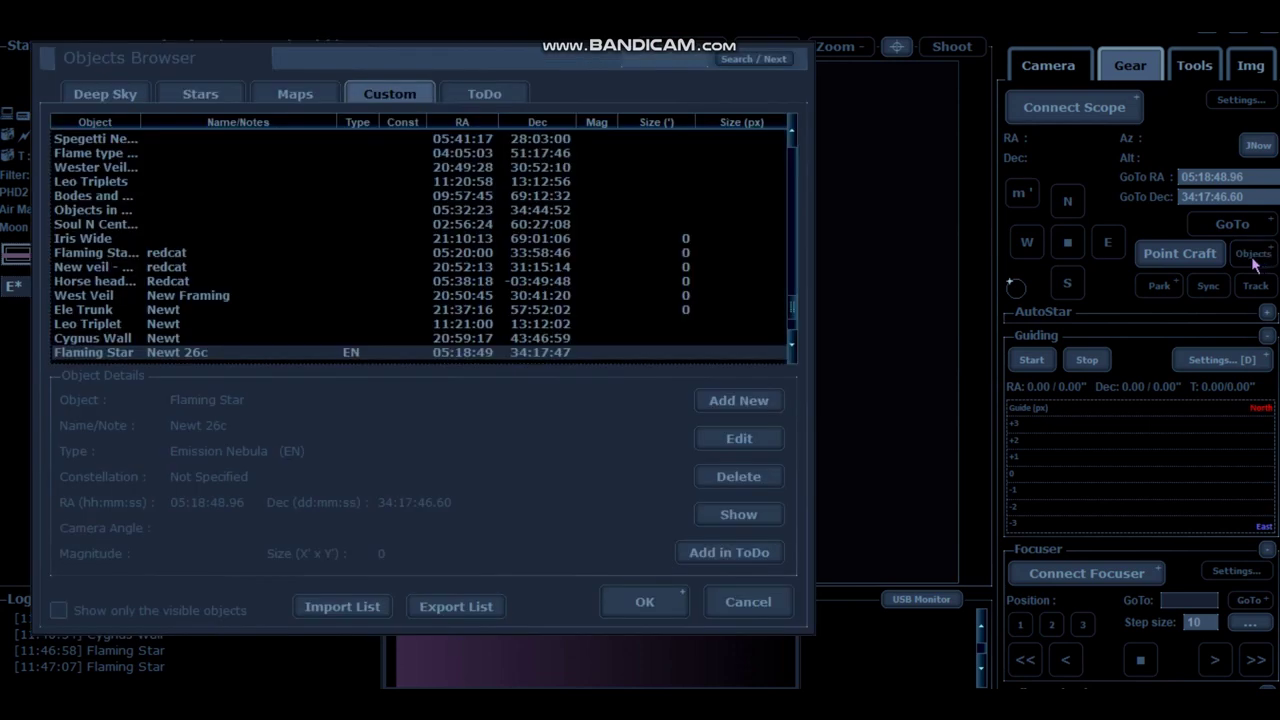